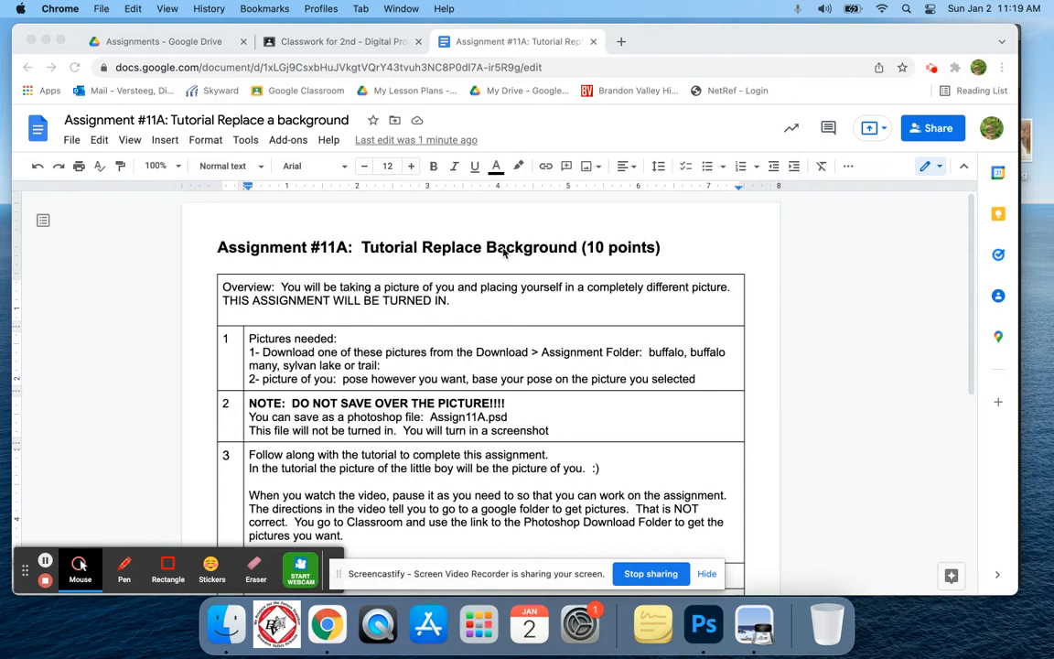
- Read through the Assignment #11A instructions and the sample image of what to turn in
{"action": "scroll", "coordinate": [509, 275], "scroll_direction": "down", "scroll_amount": 8}
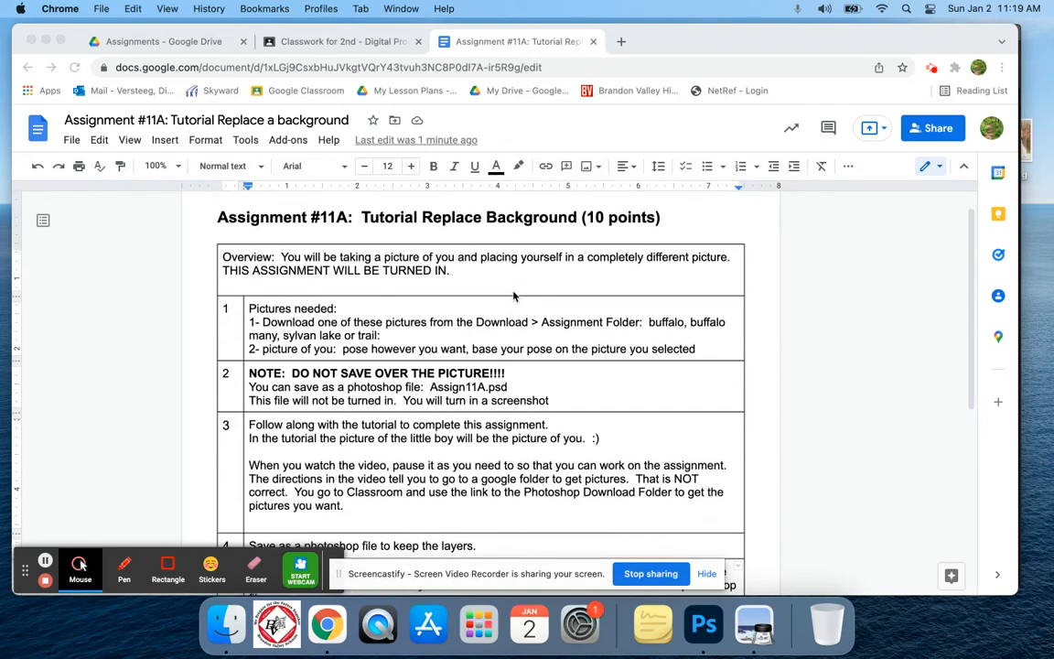
{"action": "scroll", "coordinate": [513, 295], "scroll_direction": "down", "scroll_amount": 1}
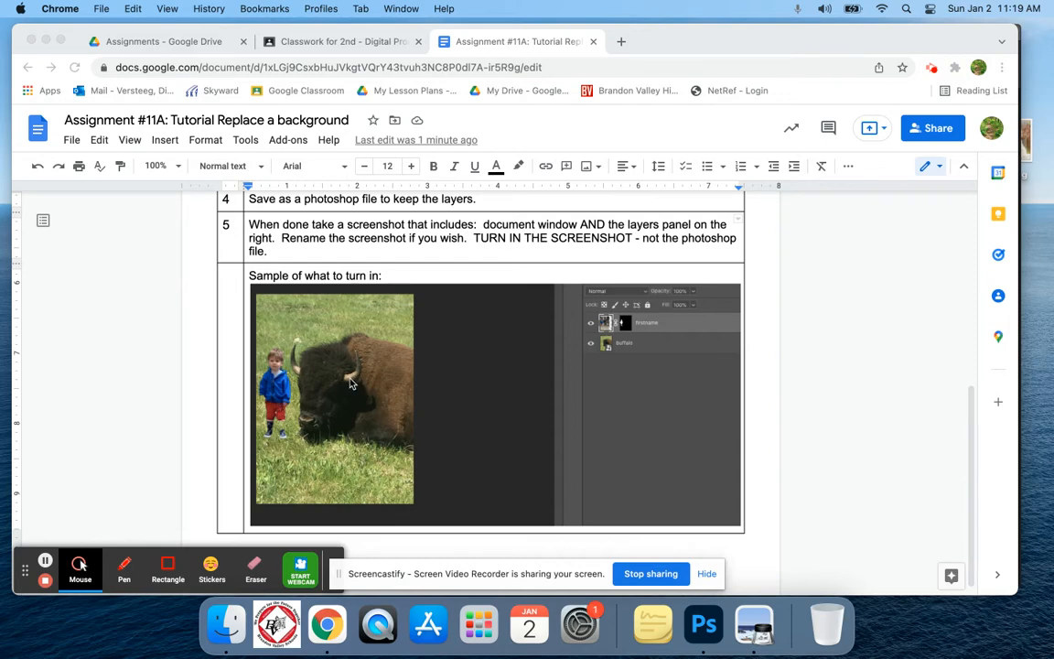
{"action": "scroll", "coordinate": [339, 391], "scroll_direction": "up", "scroll_amount": 1}
{"action": "scroll", "coordinate": [350, 385], "scroll_direction": "down", "scroll_amount": 1}
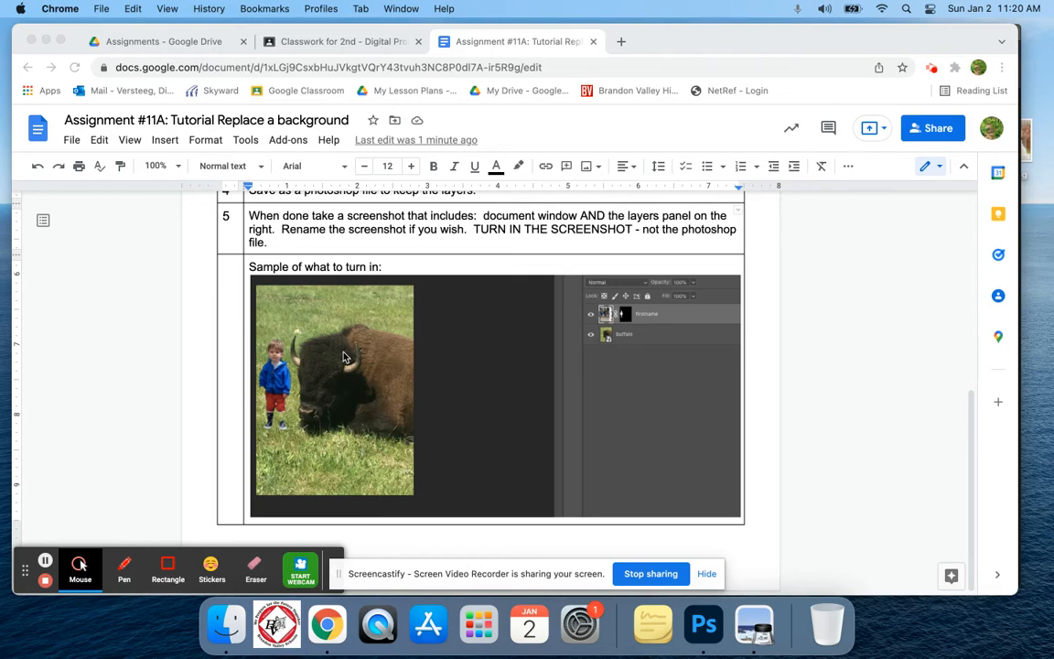
{"action": "scroll", "coordinate": [344, 357], "scroll_direction": "up", "scroll_amount": 2}
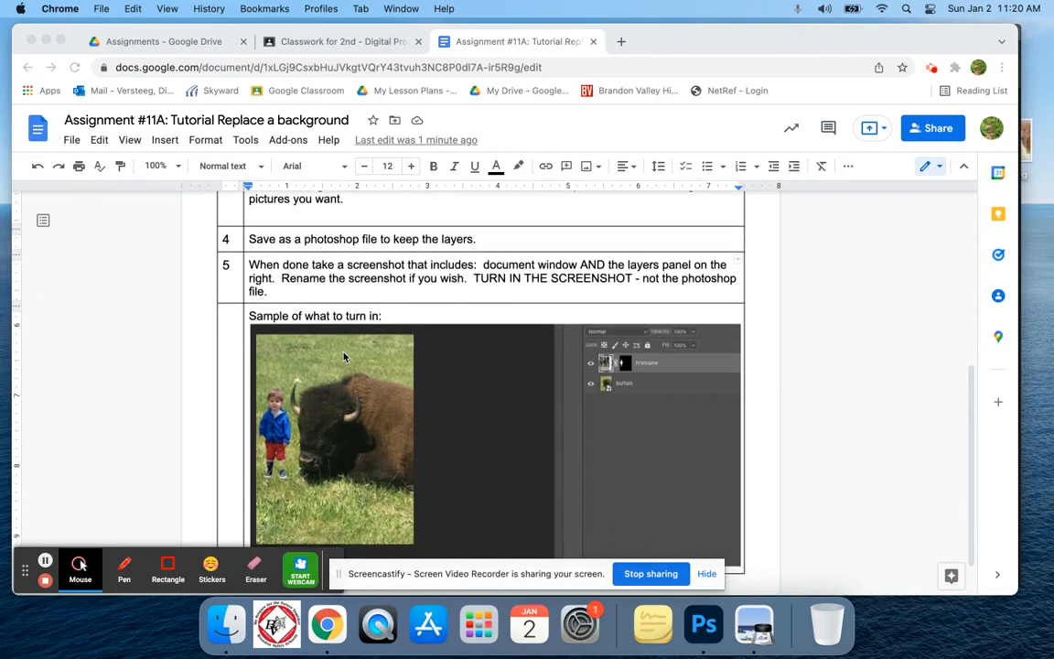
{"action": "scroll", "coordinate": [344, 356], "scroll_direction": "up", "scroll_amount": 5}
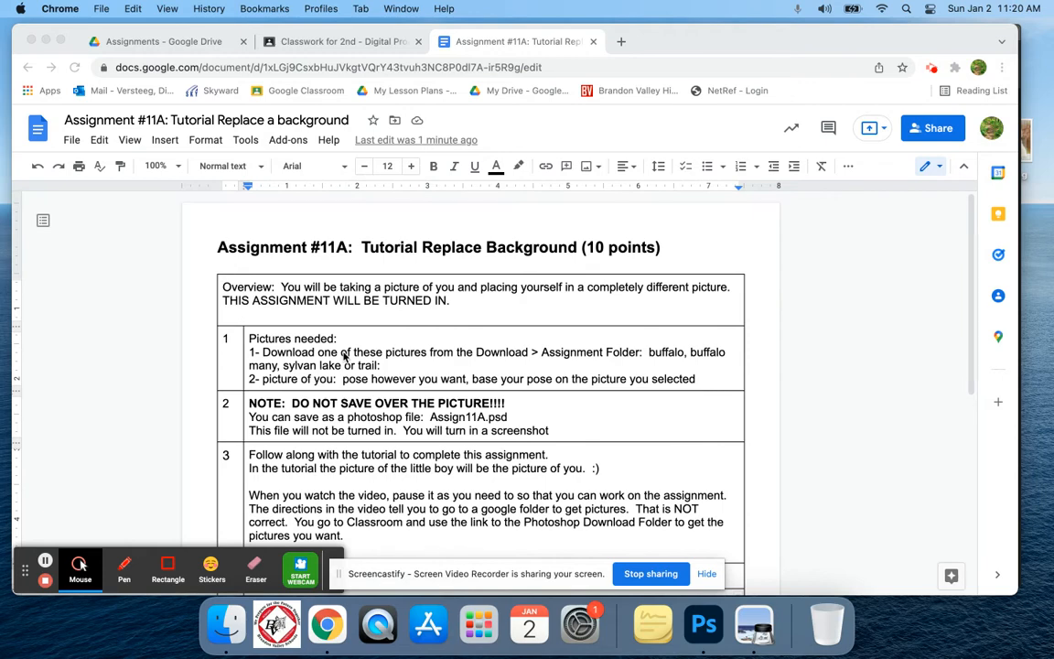
{"action": "scroll", "coordinate": [345, 357], "scroll_direction": "down", "scroll_amount": 1}
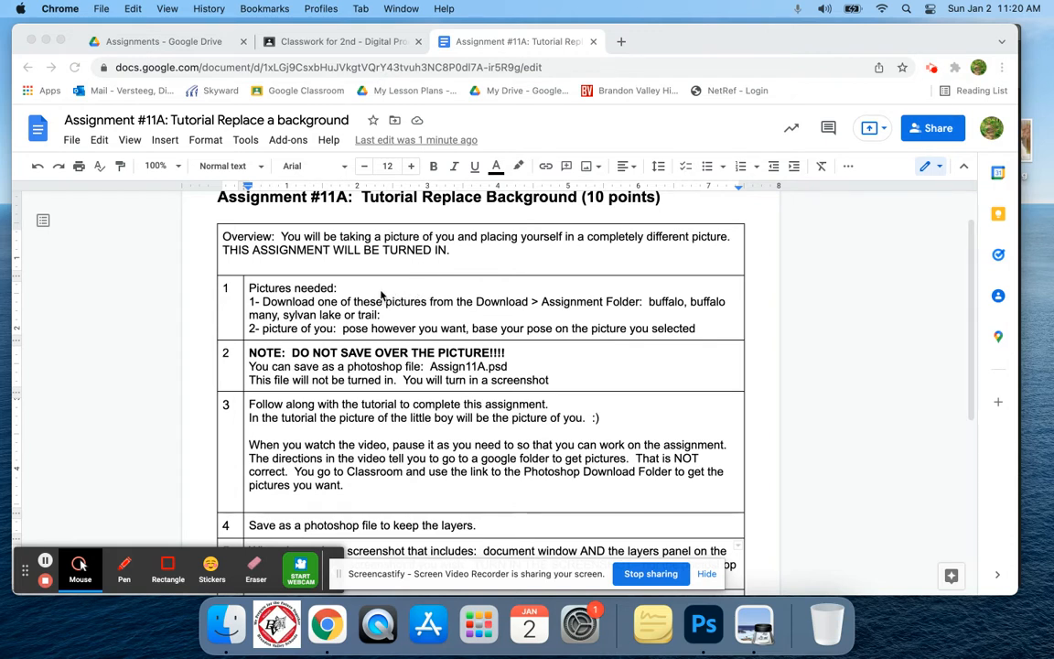
{"action": "scroll", "coordinate": [383, 294], "scroll_direction": "down", "scroll_amount": 2}
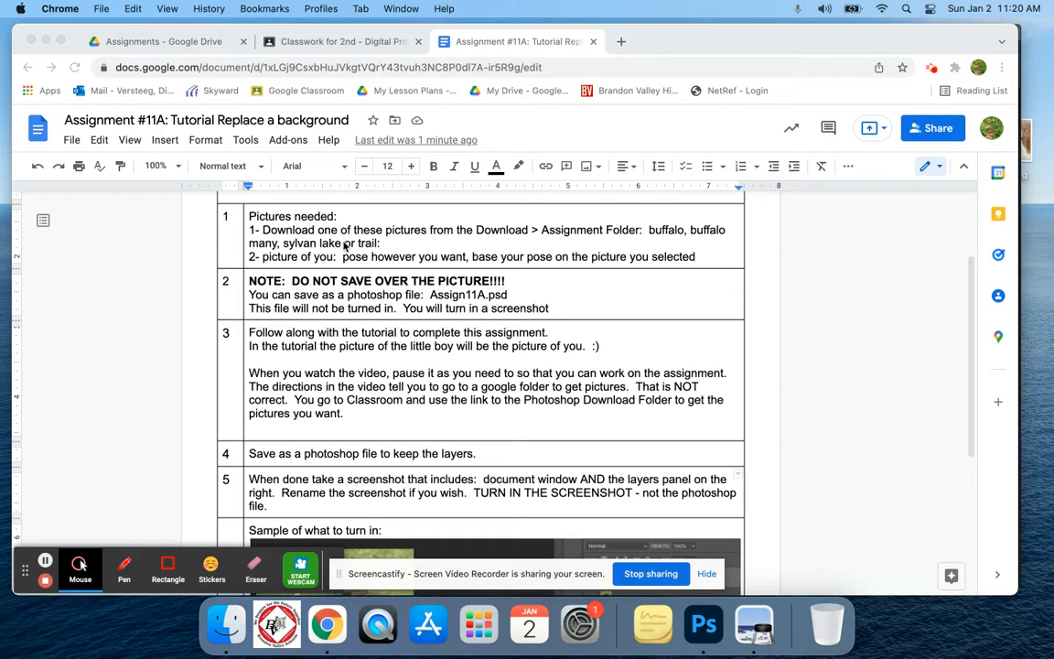
{"action": "left_click", "coordinate": [387, 247]}
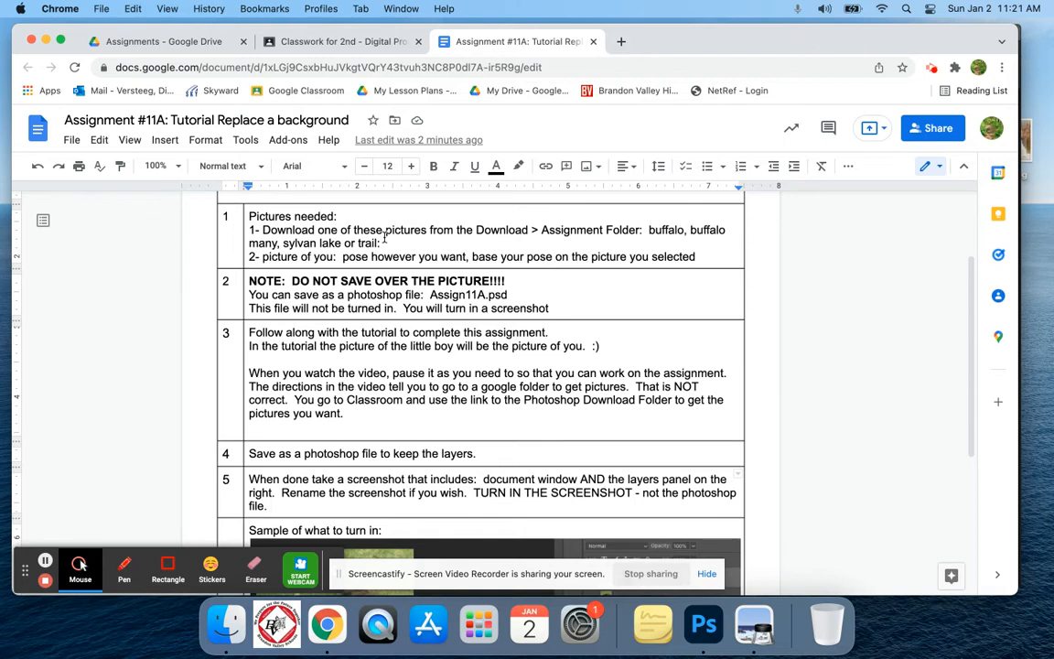
- View the available pictures in the Assignments folder on Google Drive and return to the assignment document
{"action": "key", "text": "ctrl+Up"}
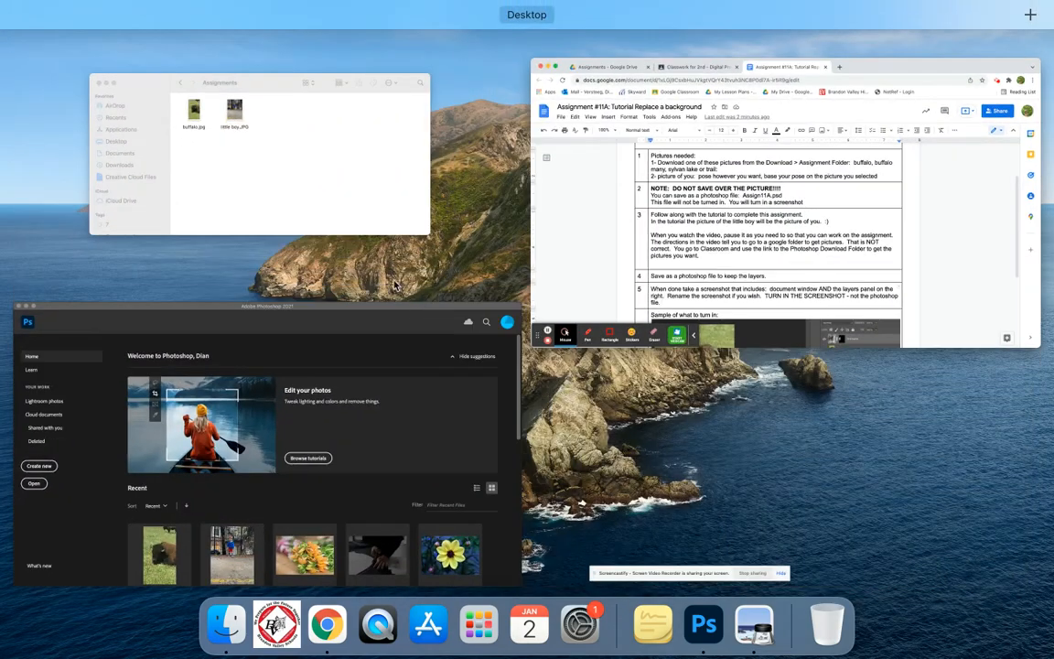
{"action": "left_click", "coordinate": [521, 230]}
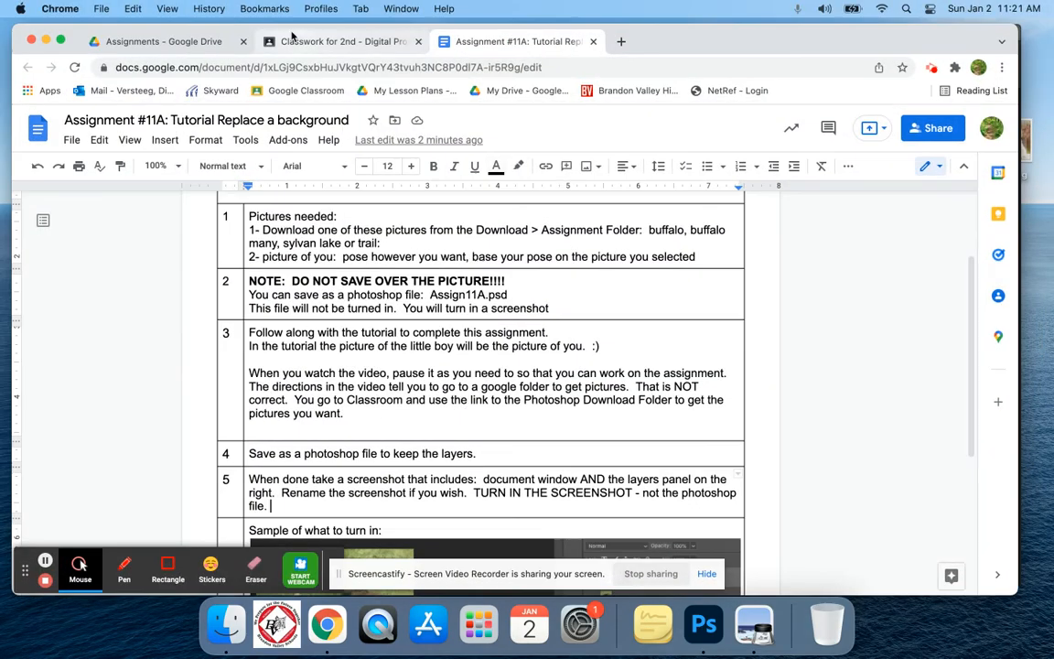
{"action": "left_click", "coordinate": [199, 41]}
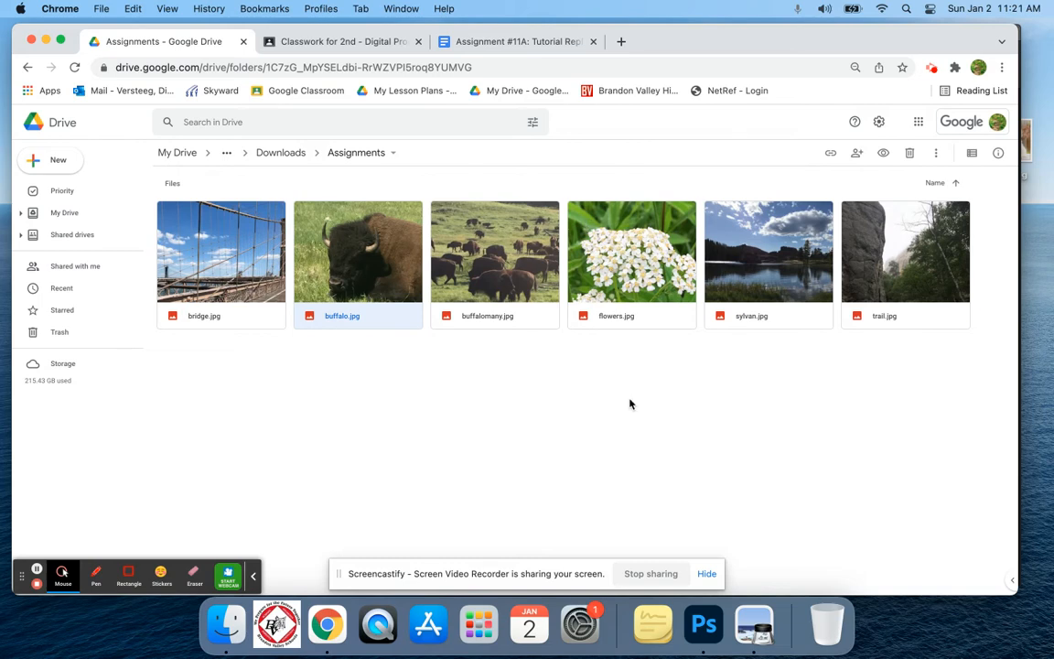
{"action": "left_click", "coordinate": [467, 41]}
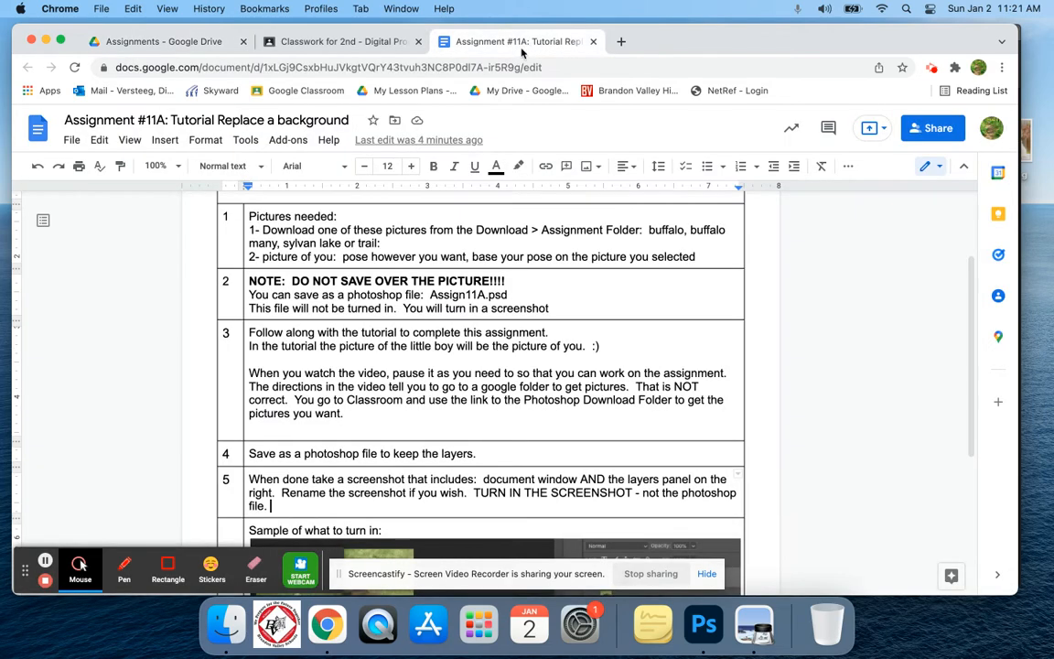
- Review the assignment's notes on saving the file, following the tutorial and turning in a screenshot
{"action": "scroll", "coordinate": [458, 247], "scroll_direction": "up", "scroll_amount": 2}
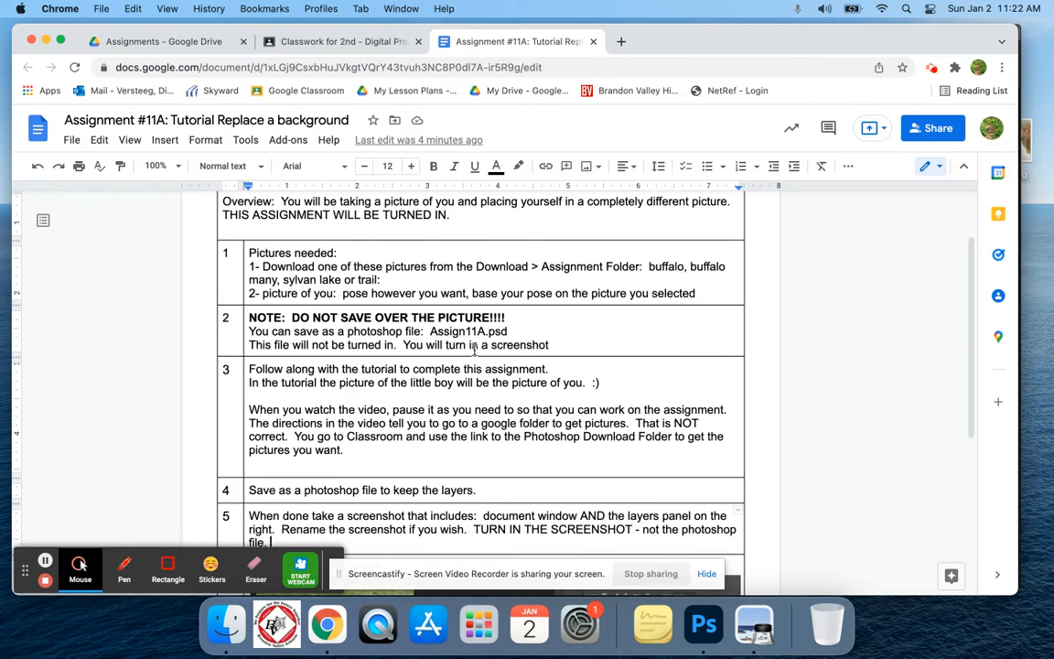
{"action": "scroll", "coordinate": [473, 348], "scroll_direction": "down", "scroll_amount": 2}
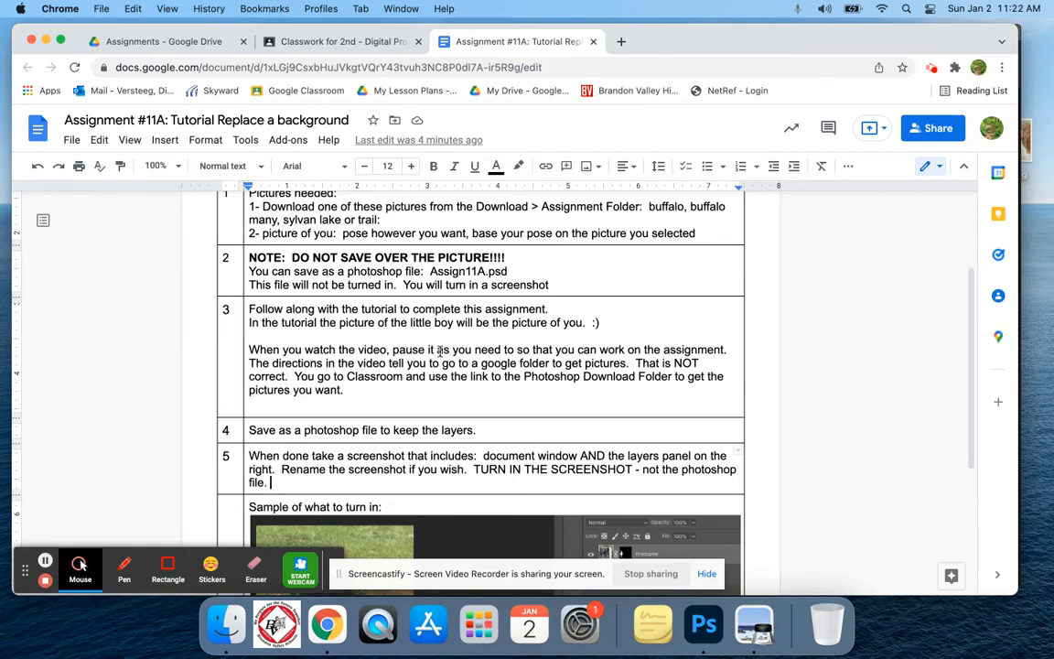
{"action": "scroll", "coordinate": [440, 351], "scroll_direction": "down", "scroll_amount": 5}
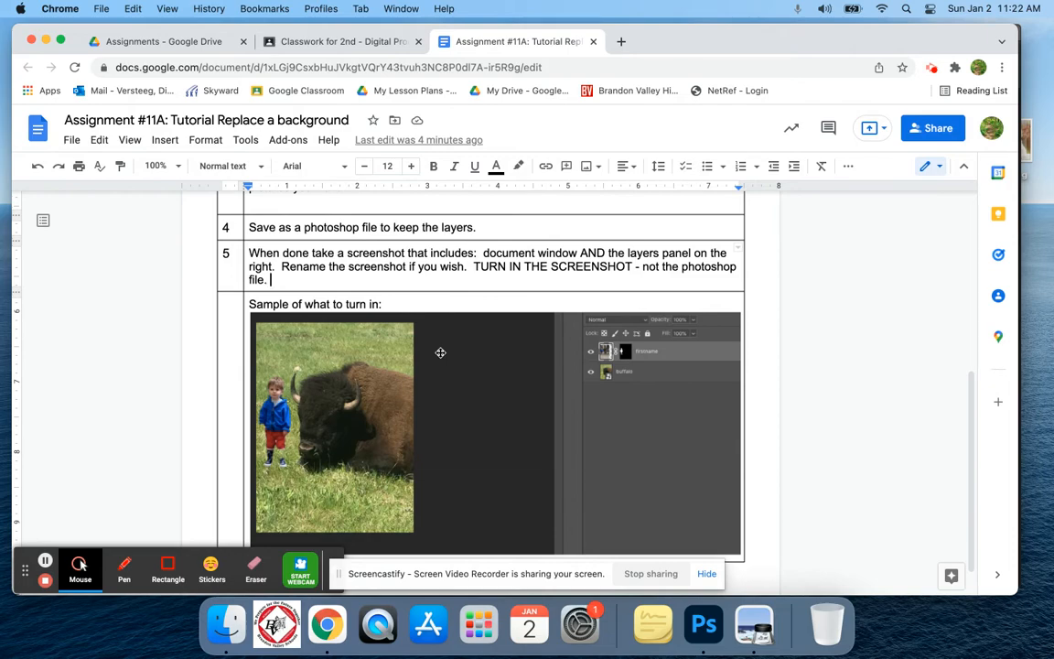
{"action": "scroll", "coordinate": [440, 352], "scroll_direction": "up", "scroll_amount": 12}
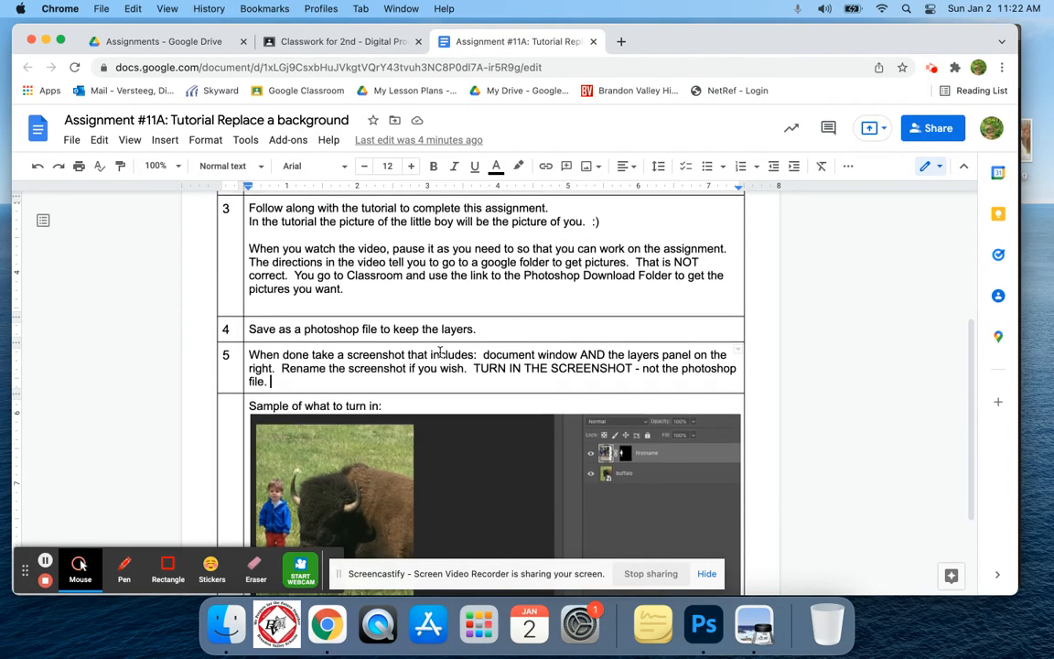
- Switch to Photoshop and open buffalo.jpg from the Assignments folder
{"action": "left_click", "coordinate": [704, 625]}
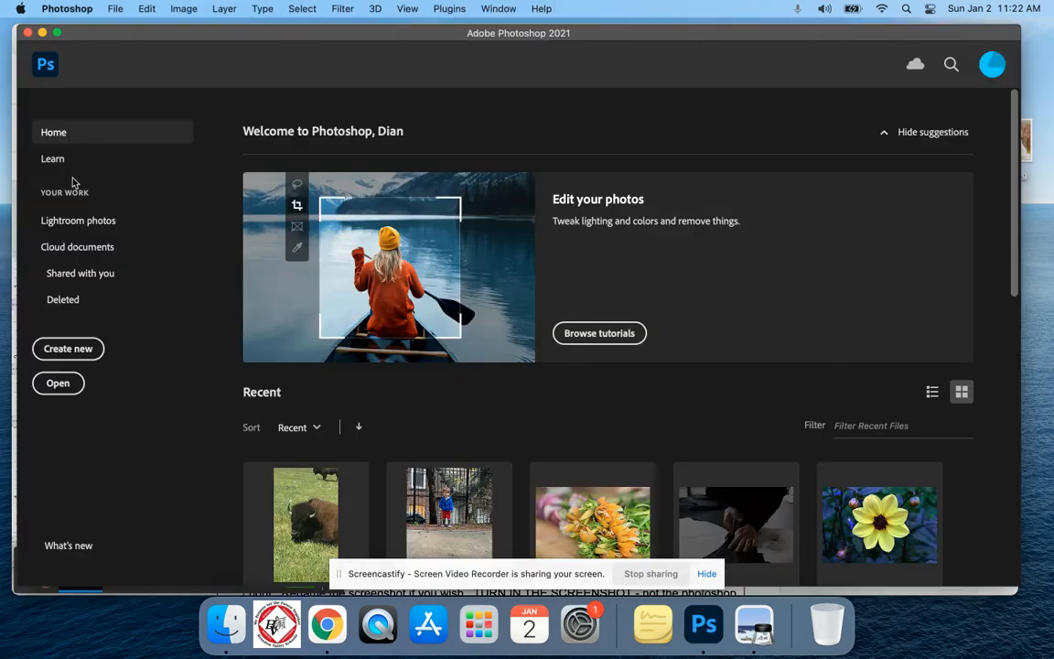
{"action": "left_click", "coordinate": [59, 386]}
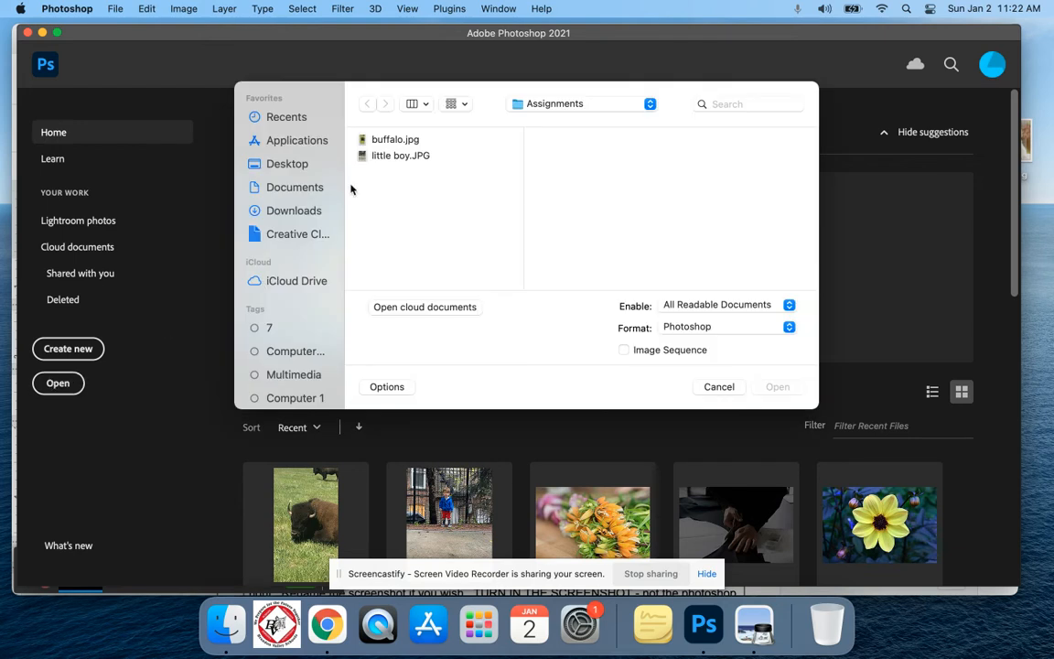
{"action": "left_click", "coordinate": [391, 143]}
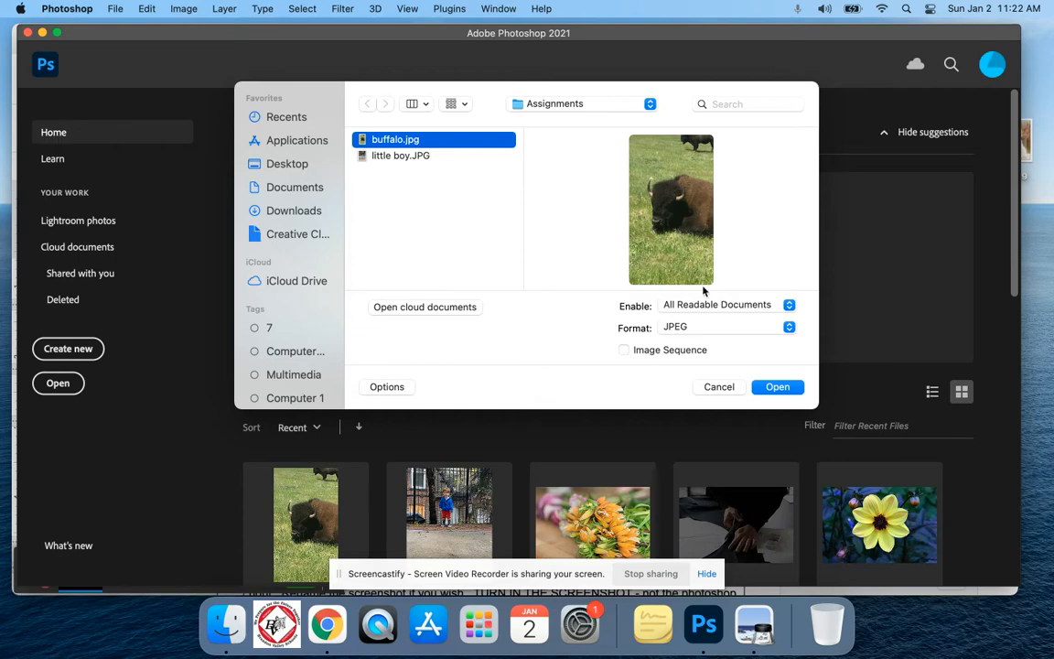
{"action": "left_click", "coordinate": [778, 387]}
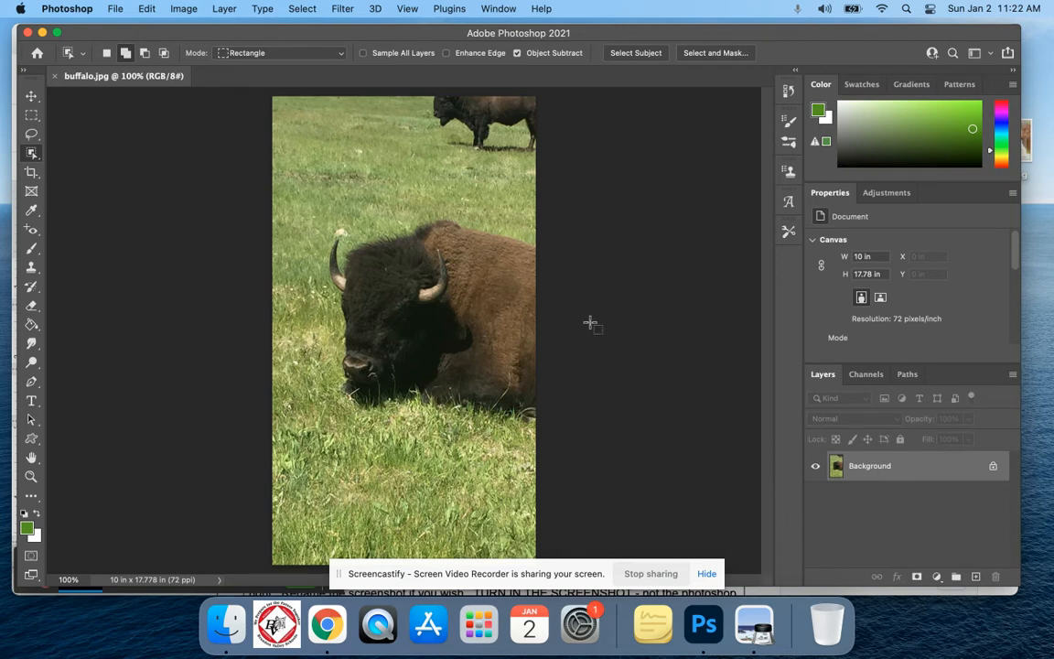
- Place little boy.JPG from the Assignments folder as an embedded smart object over the buffalo picture, keeping the default placement
{"action": "left_click", "coordinate": [116, 10]}
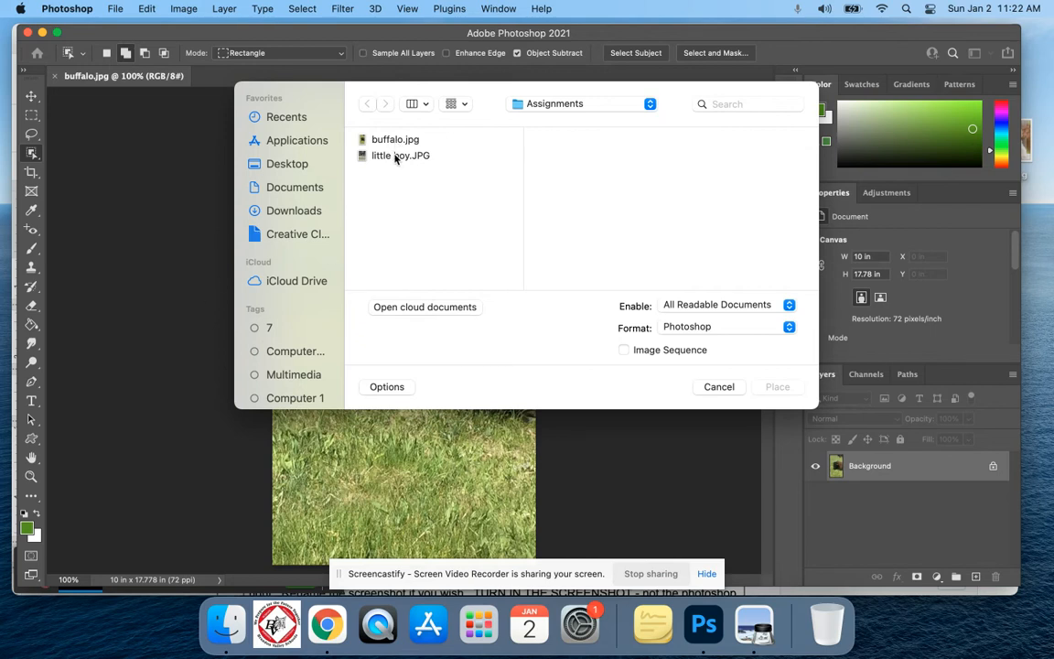
{"action": "left_click", "coordinate": [396, 157]}
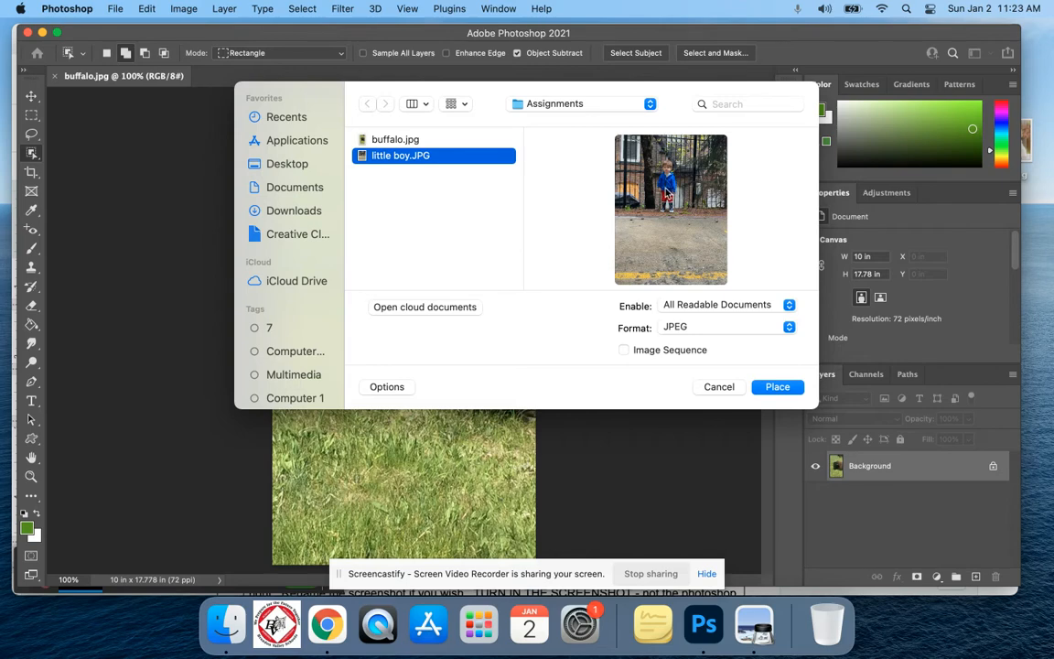
{"action": "left_click", "coordinate": [777, 387]}
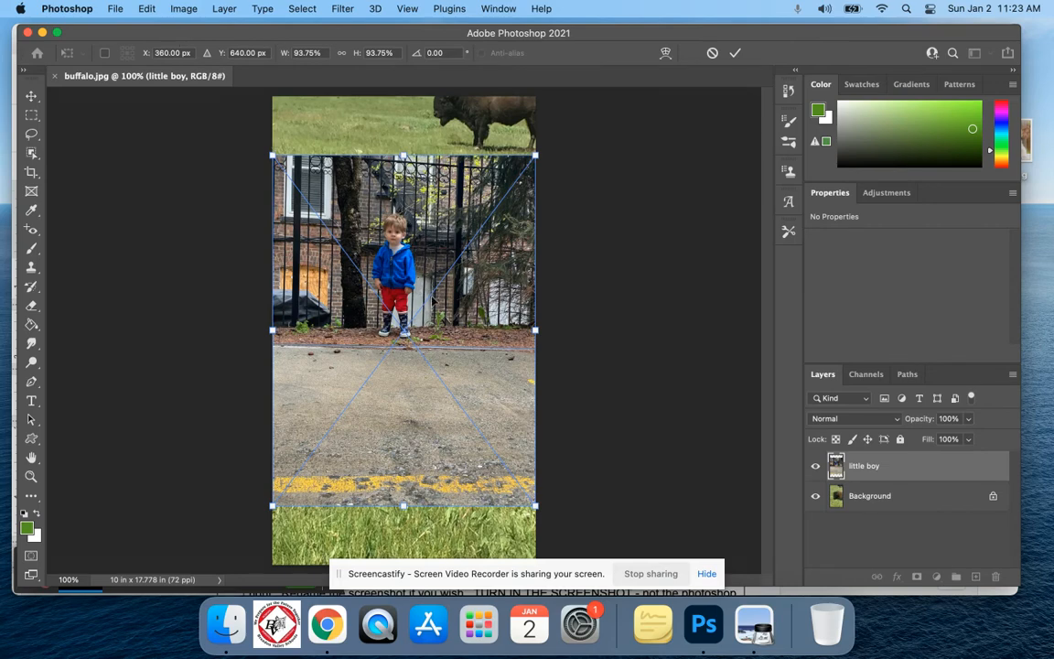
{"action": "left_click", "coordinate": [734, 56]}
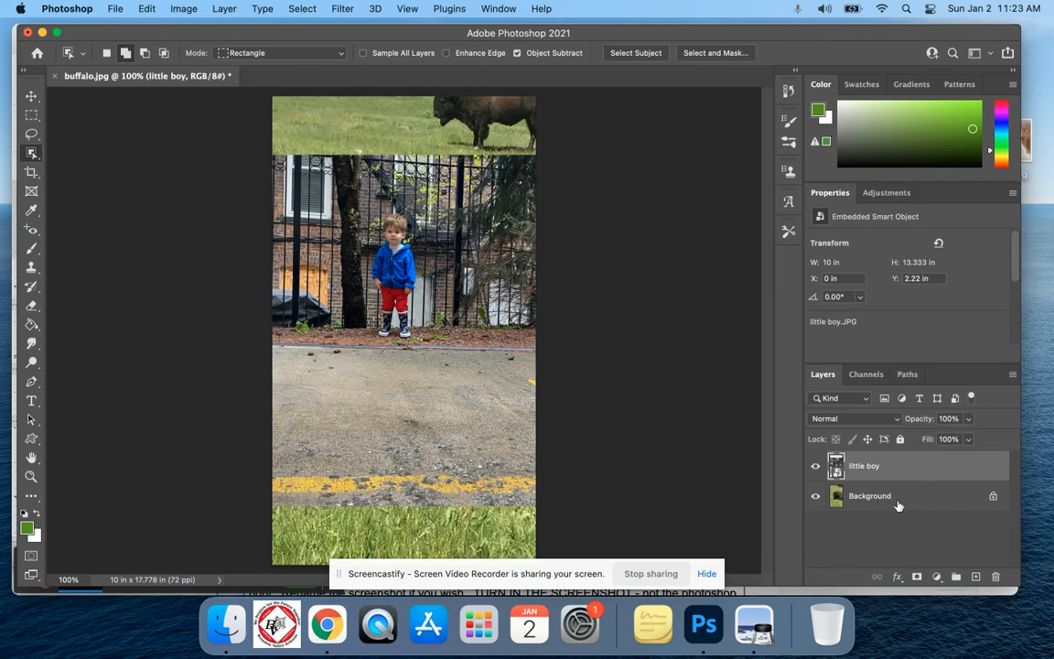
- Unlock the Background layer and rename it buffalo
{"action": "left_click", "coordinate": [993, 500]}
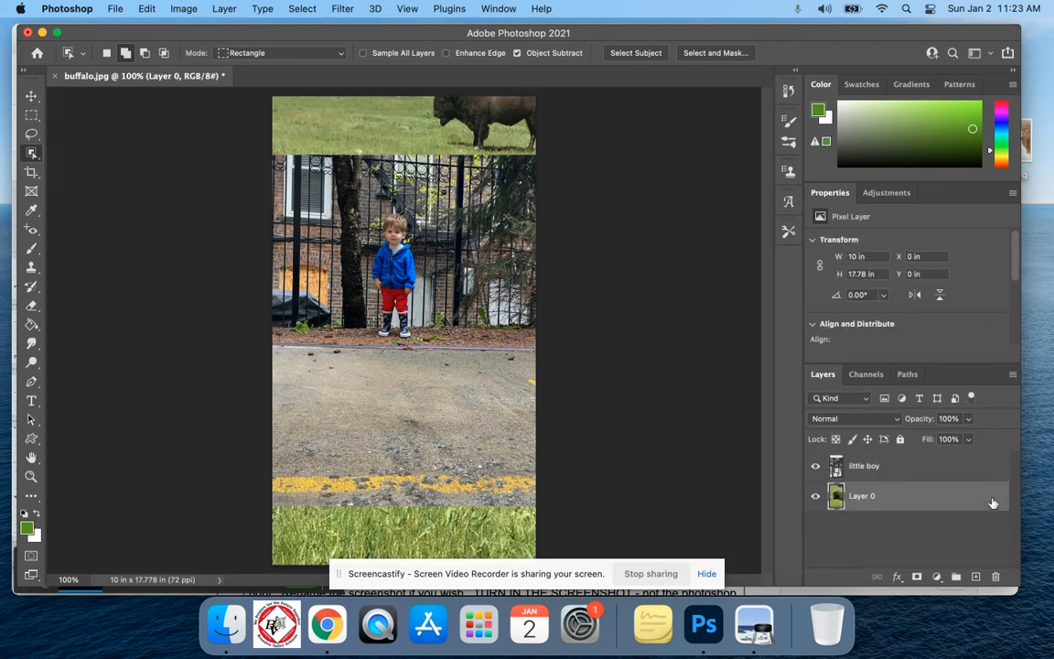
{"action": "double_click", "coordinate": [864, 498]}
{"action": "type", "text": "buffalo"}
{"action": "key", "text": "Return"}
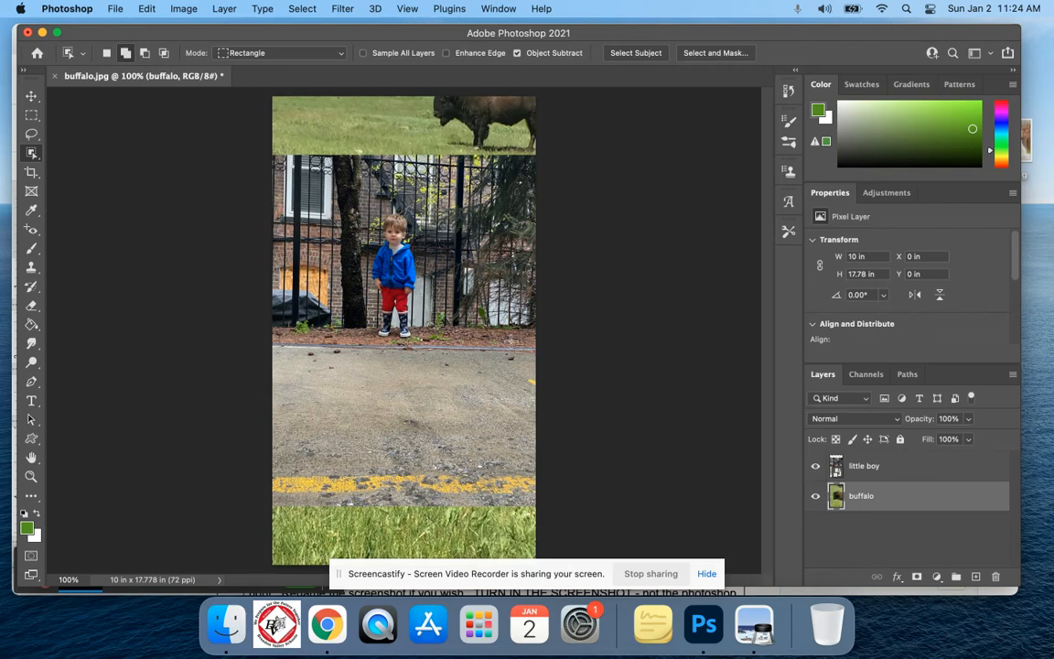
- Move the buffalo layer above the little boy layer and restore the original layer order
{"action": "left_click_drag", "start_coordinate": [886, 499], "coordinate": [886, 461]}
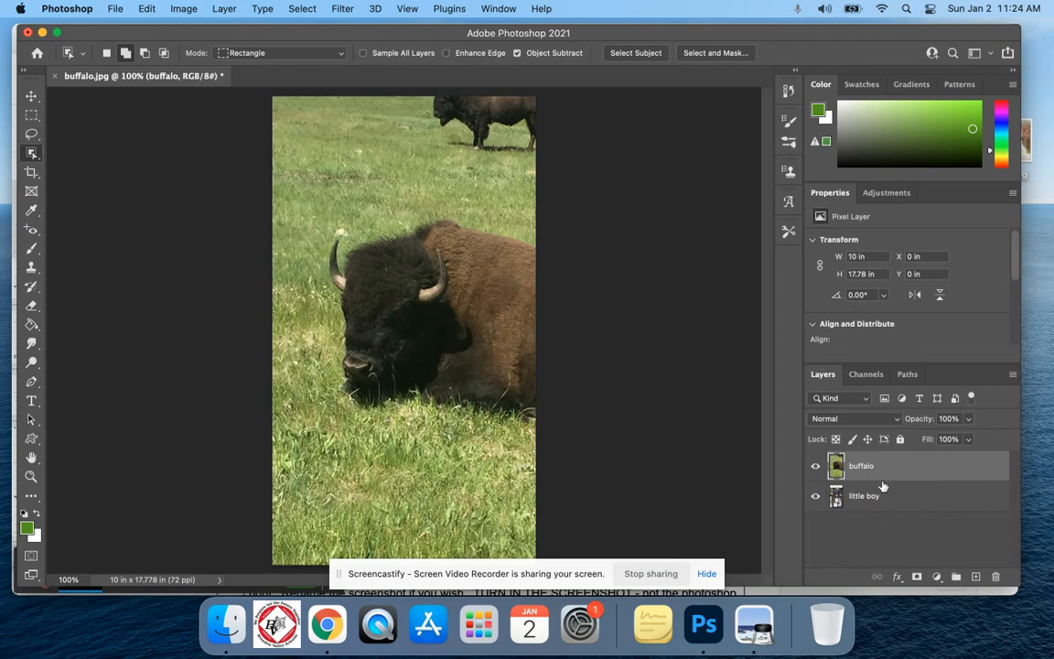
{"action": "left_click_drag", "start_coordinate": [894, 499], "coordinate": [888, 465]}
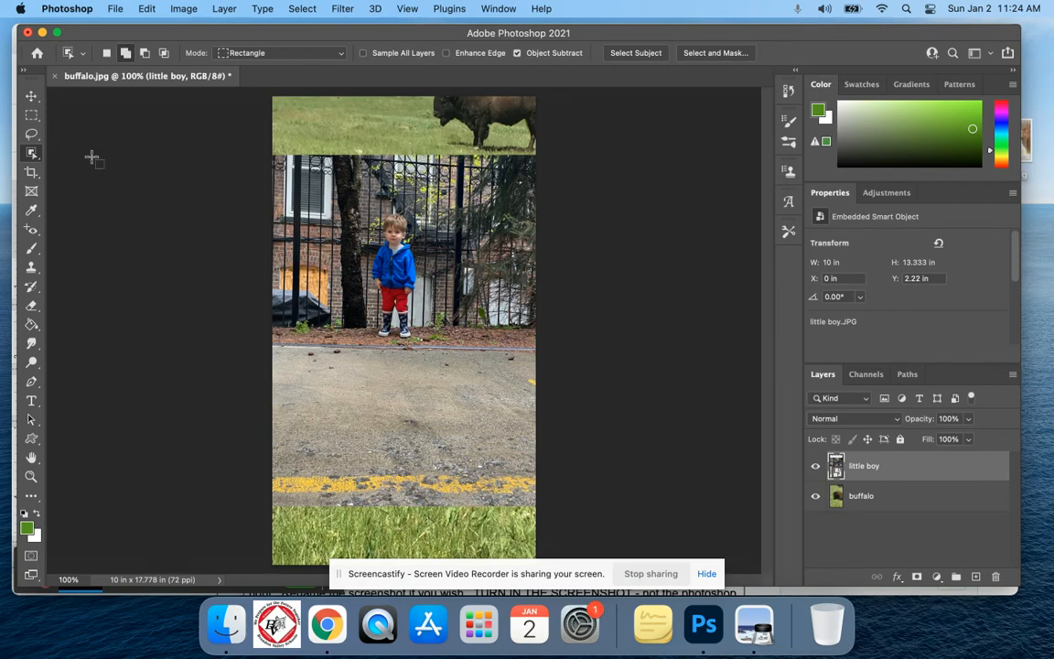
- Select the boy on the little boy layer using the Object Selection Tool in Rectangle mode
{"action": "left_click", "coordinate": [32, 154]}
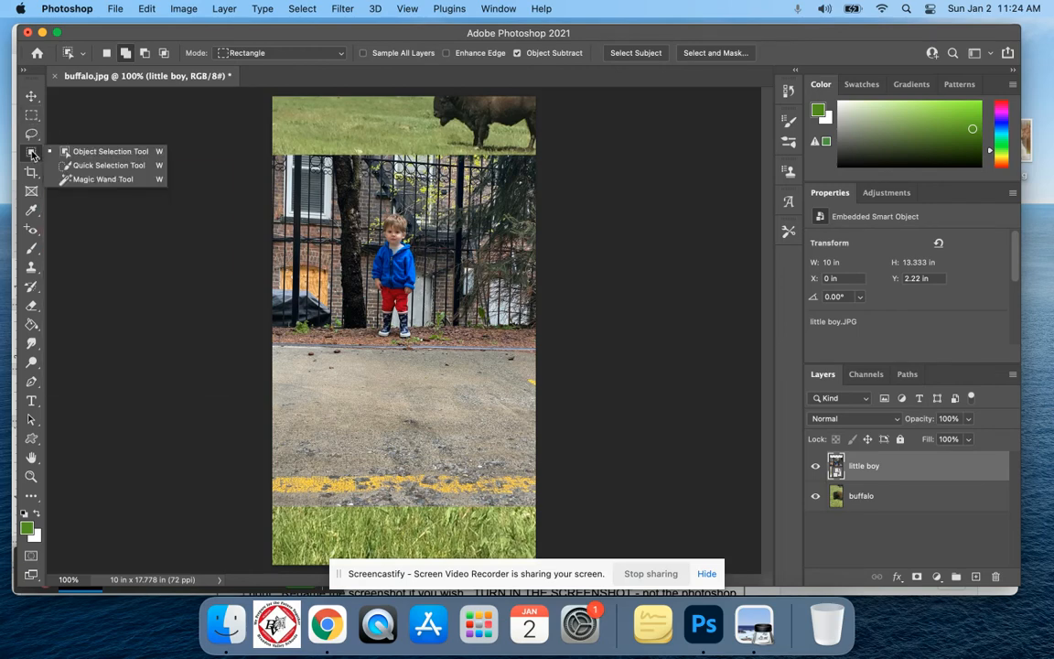
{"action": "left_click", "coordinate": [97, 154]}
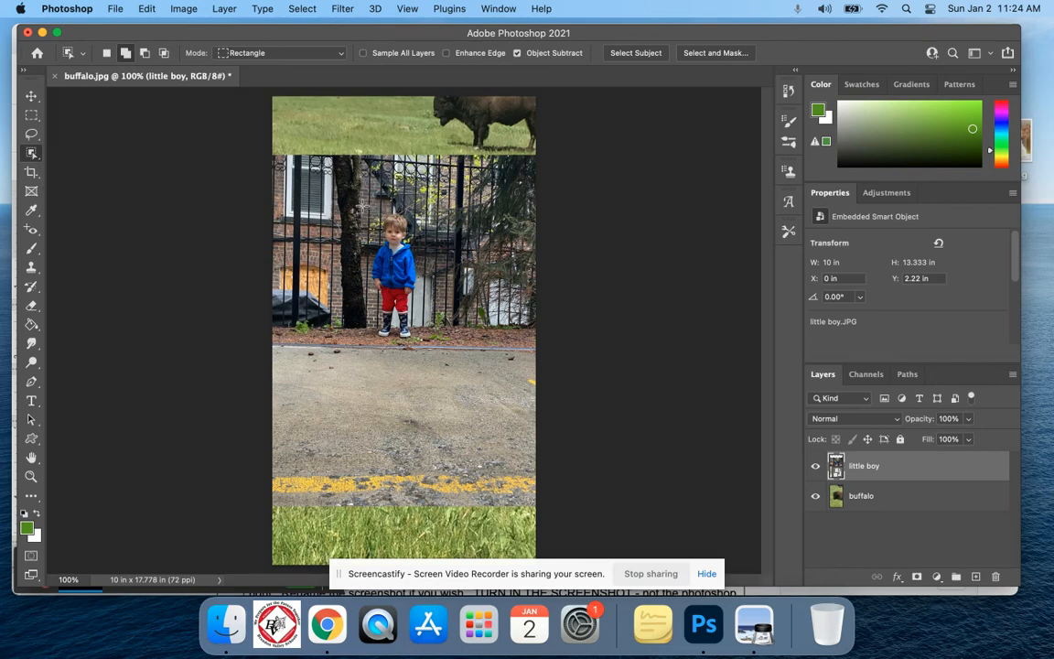
{"action": "left_click_drag", "start_coordinate": [328, 185], "coordinate": [428, 343]}
- Check the boy's selection in Select and Mask, output it as a Selection, and add it as a layer mask on the little boy layer
{"action": "left_click", "coordinate": [713, 55]}
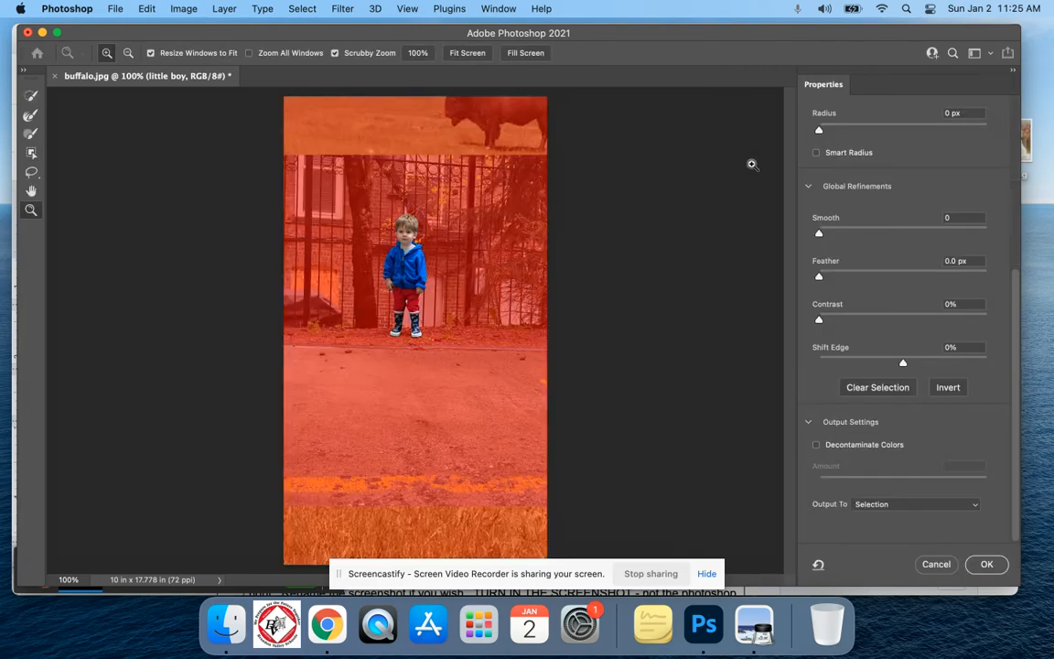
{"action": "scroll", "coordinate": [818, 173], "scroll_direction": "up", "scroll_amount": 5}
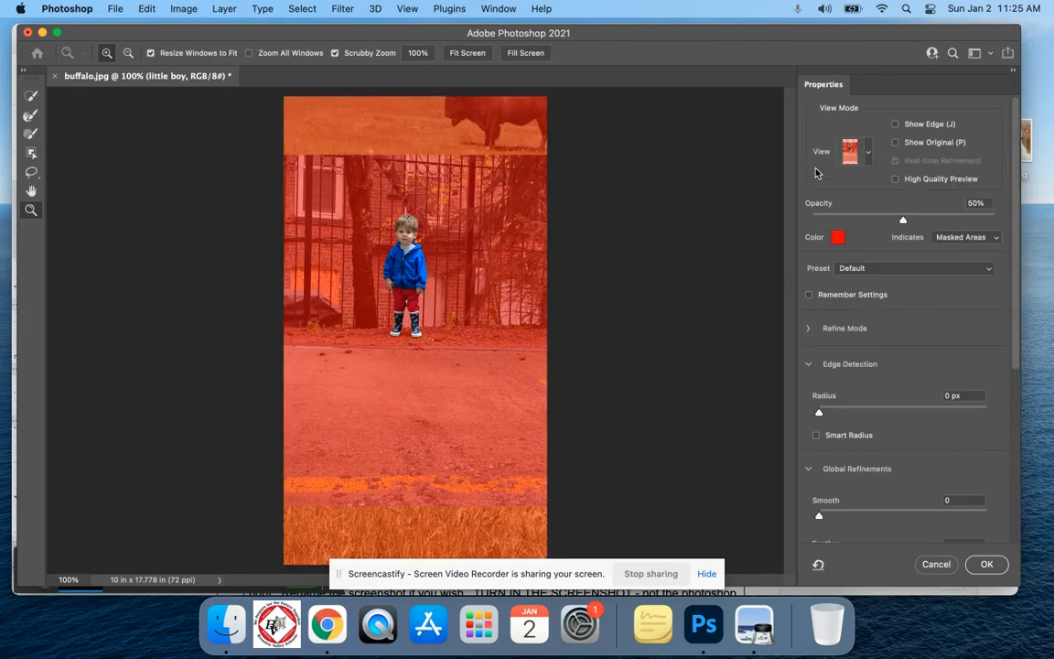
{"action": "left_click", "coordinate": [869, 153]}
{"action": "left_click", "coordinate": [870, 153]}
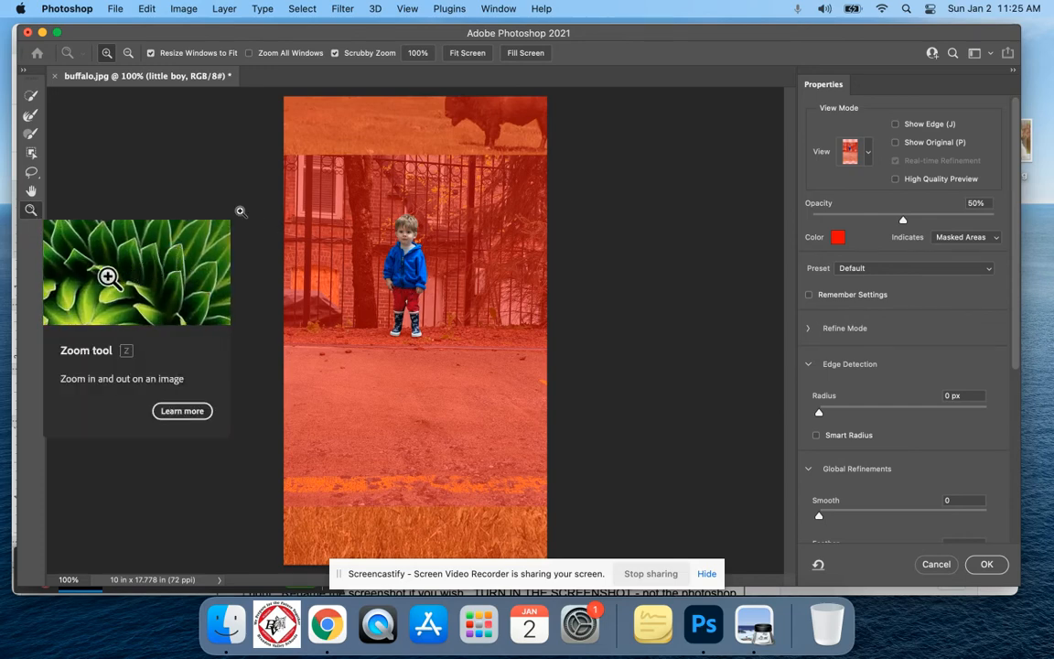
{"action": "left_click", "coordinate": [30, 134]}
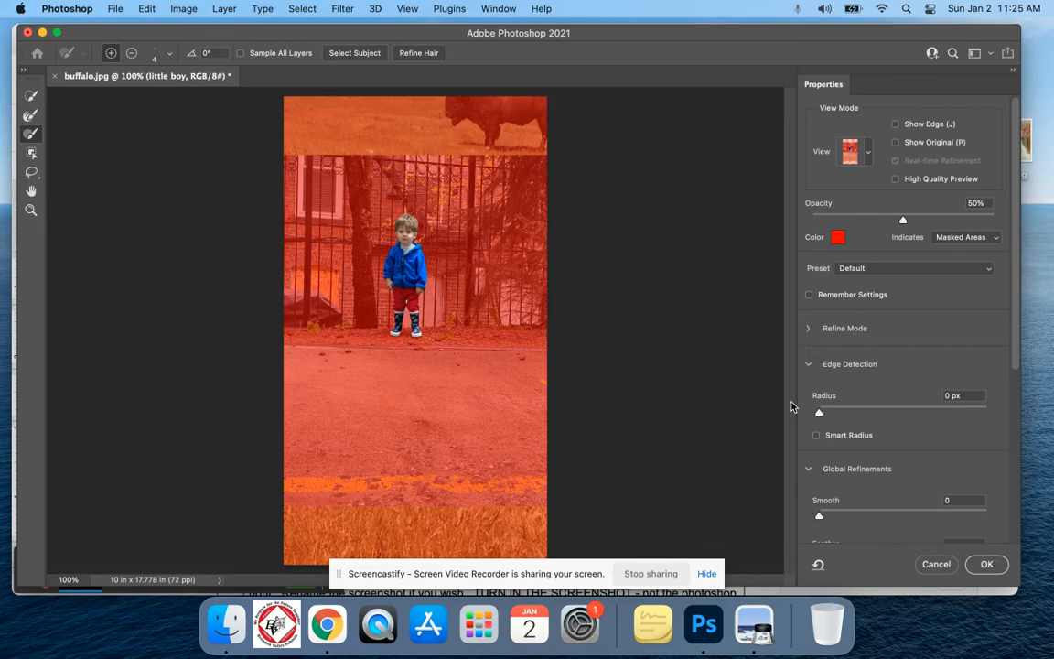
{"action": "scroll", "coordinate": [871, 451], "scroll_direction": "down", "scroll_amount": 5}
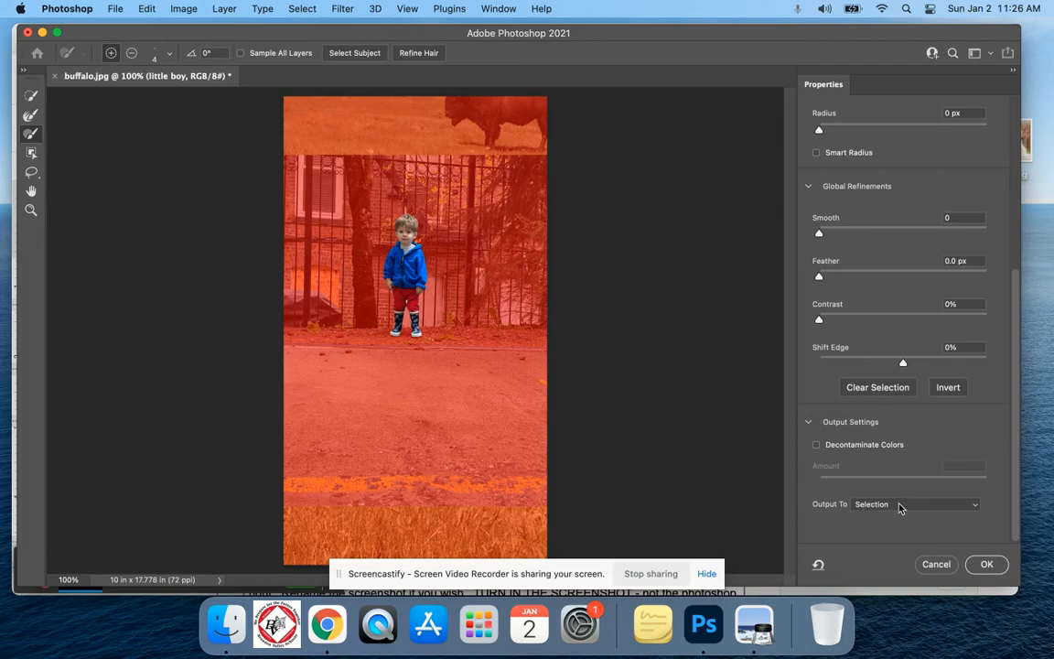
{"action": "left_click", "coordinate": [986, 566]}
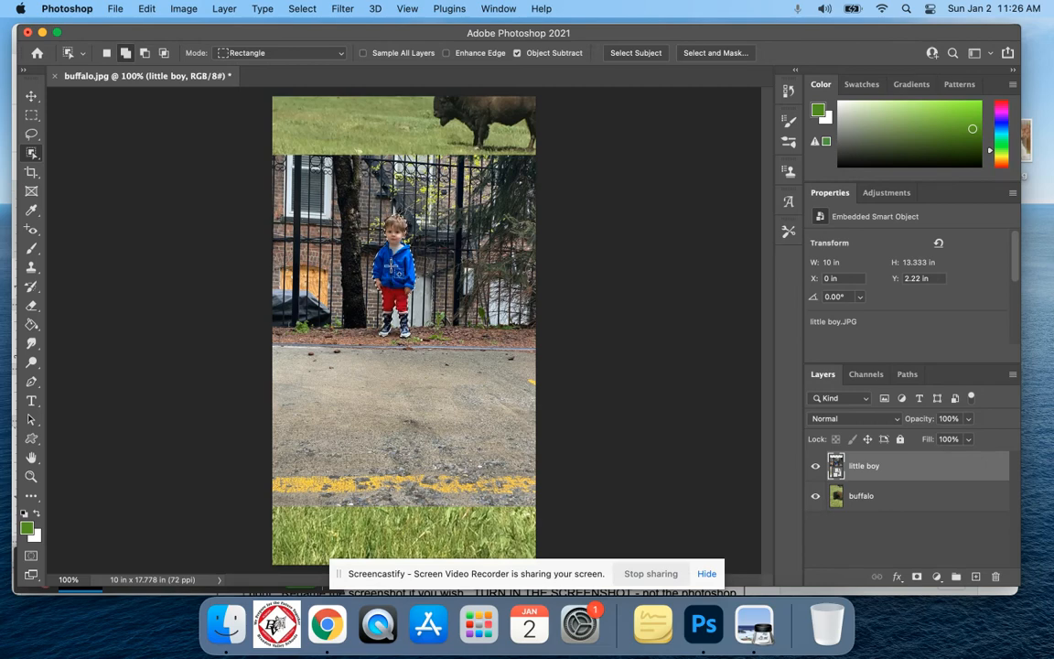
{"action": "left_click", "coordinate": [916, 577]}
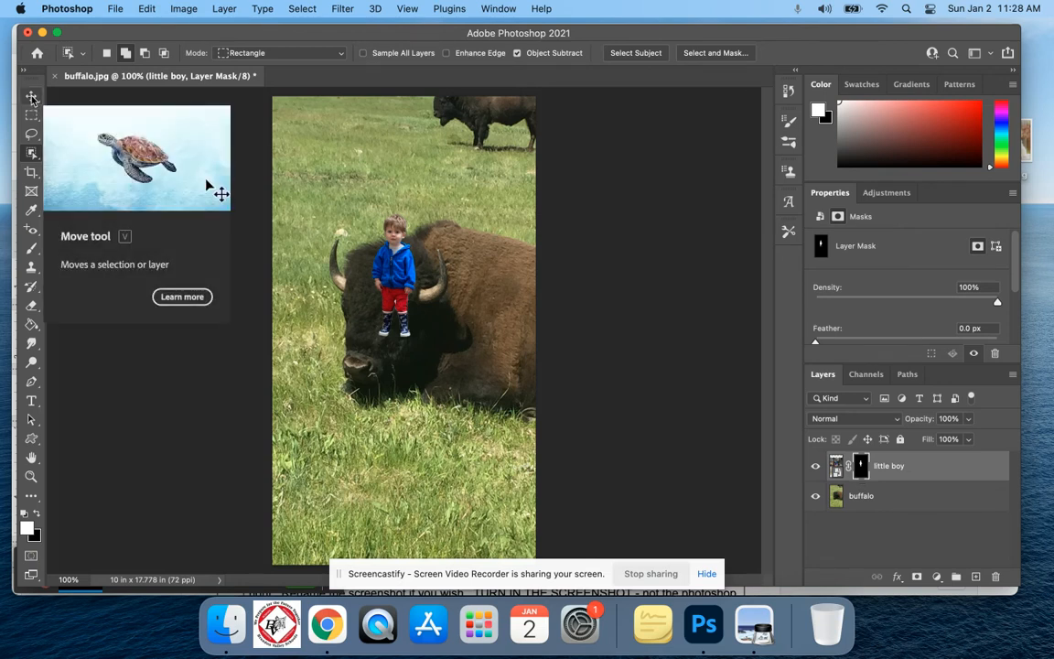
- Move the cut-out boy onto the grass just in front of the large buffalo's face
{"action": "key", "text": "v"}
{"action": "left_click_drag", "start_coordinate": [406, 291], "coordinate": [312, 342]}
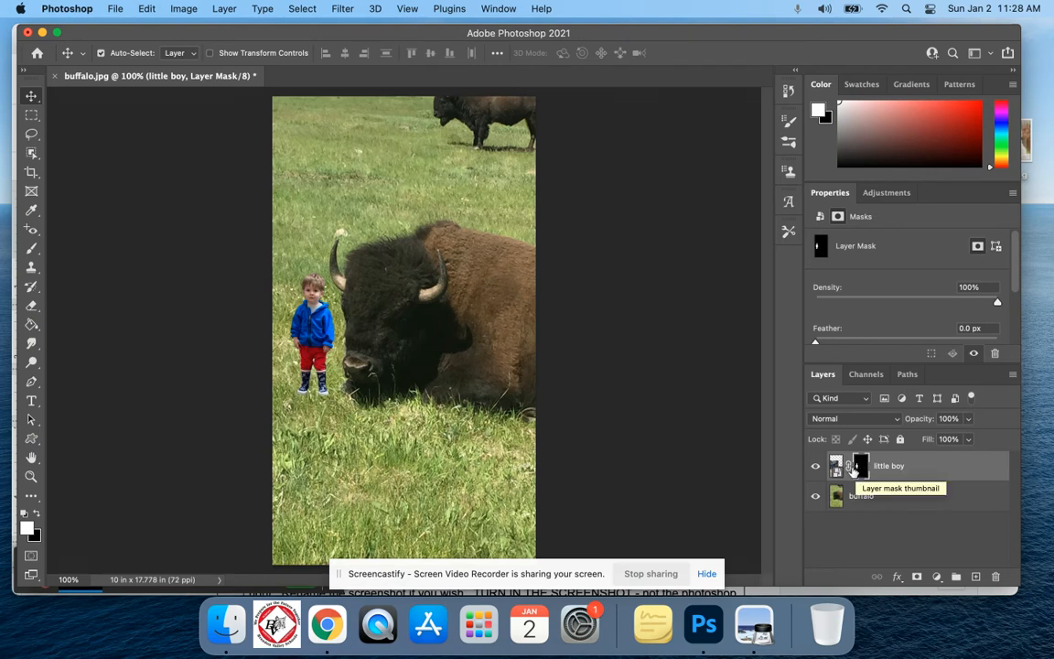
{"action": "left_click_drag", "start_coordinate": [311, 337], "coordinate": [320, 466]}
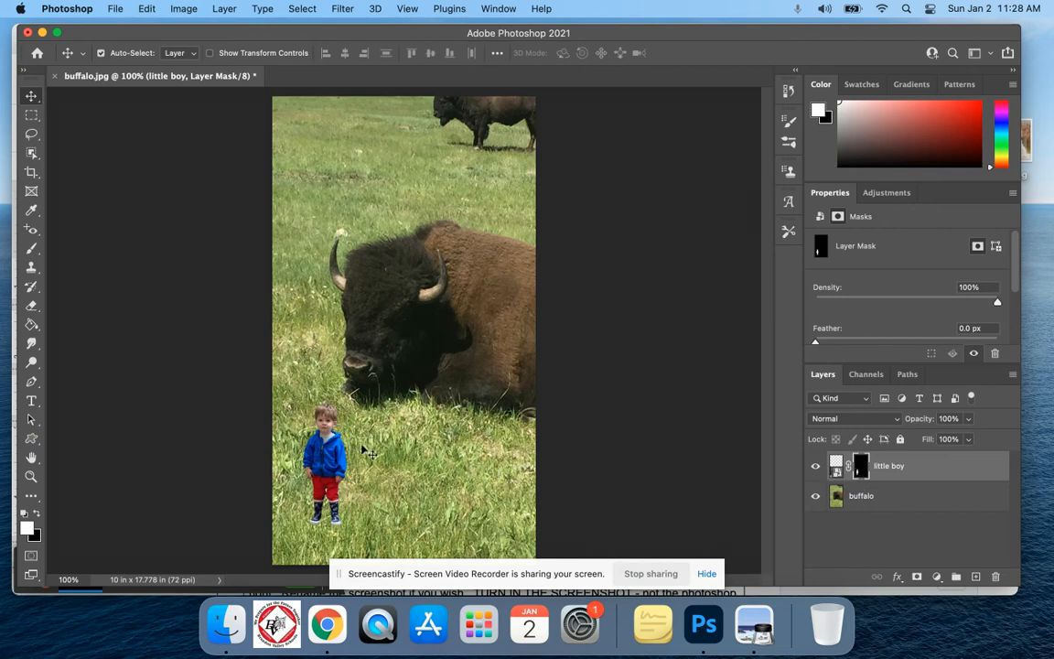
{"action": "left_click_drag", "start_coordinate": [316, 417], "coordinate": [311, 332]}
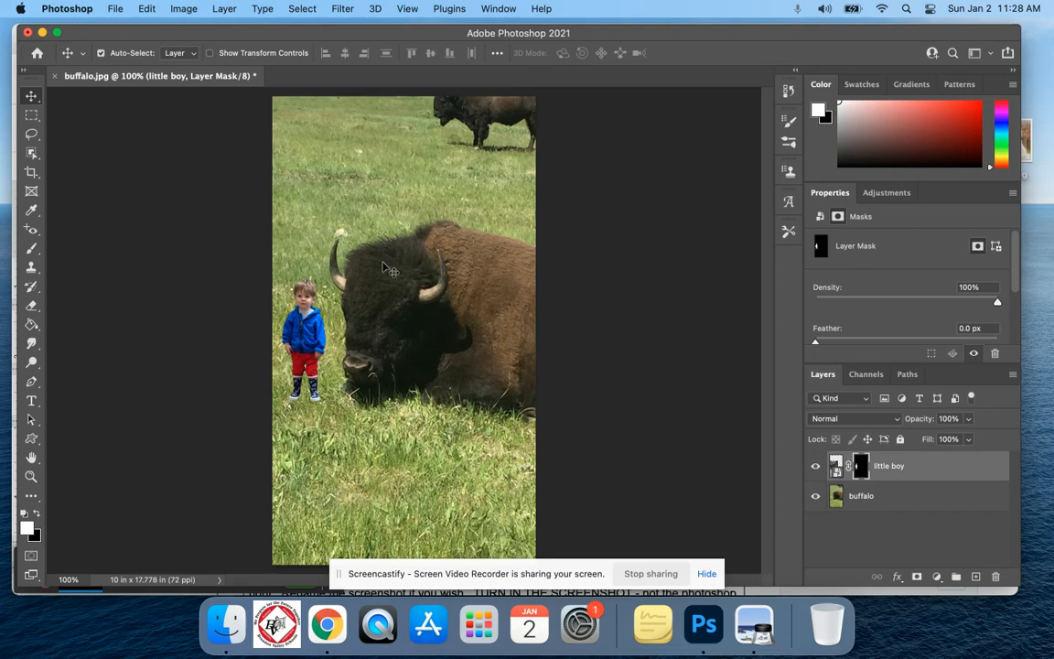
- Scale the boy down to about 89% with Free Transform and reposition him beside the buffalo's head
{"action": "left_click", "coordinate": [146, 10]}
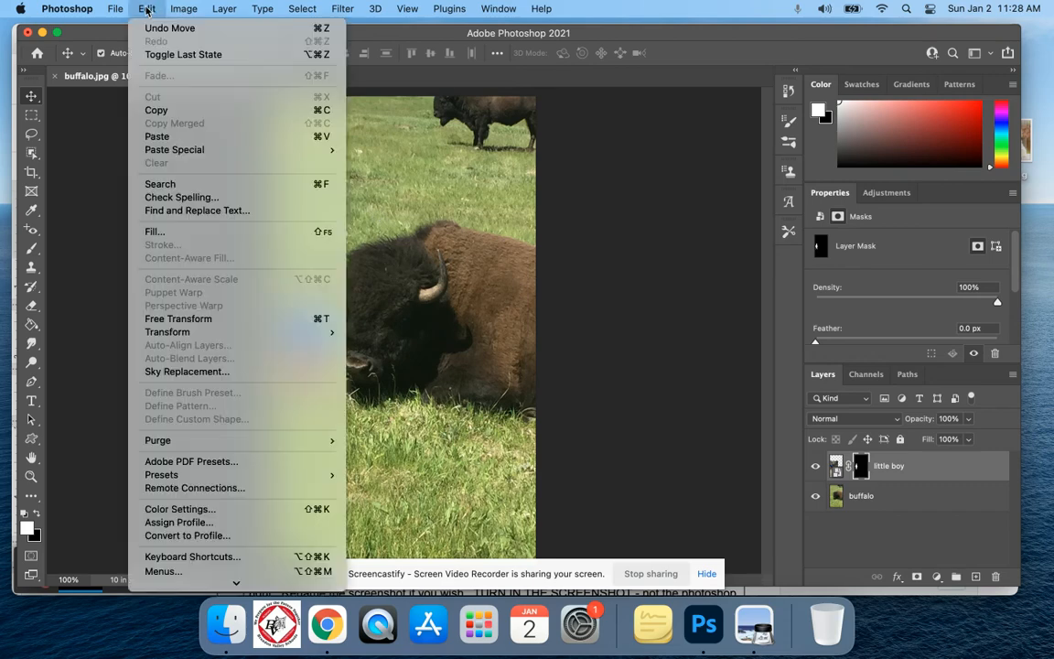
{"action": "left_click", "coordinate": [229, 319]}
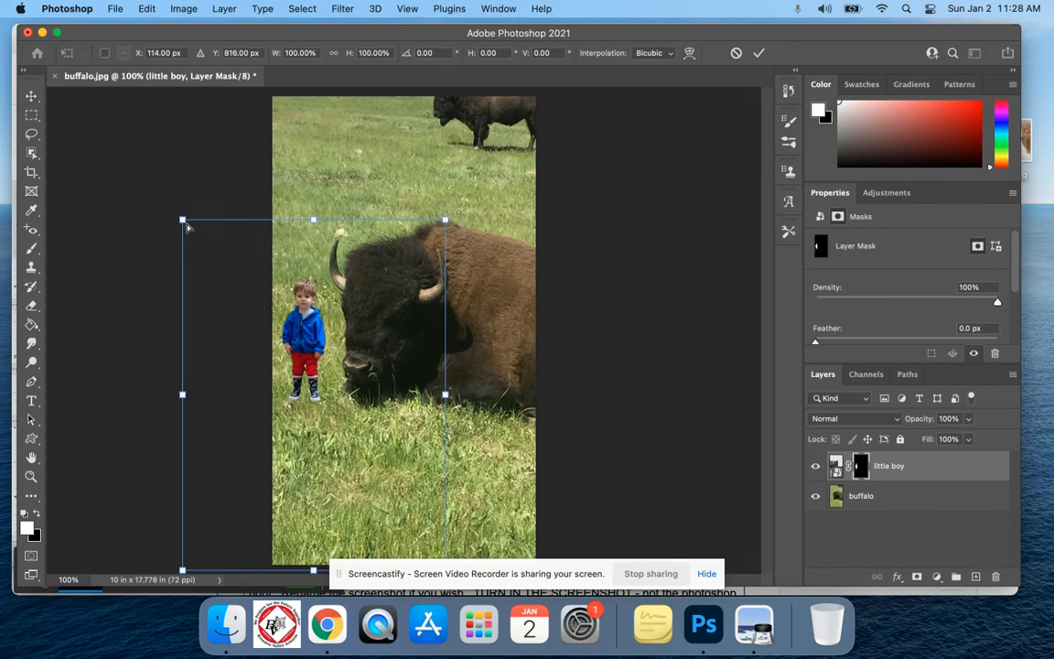
{"action": "left_click_drag", "start_coordinate": [182, 221], "coordinate": [212, 255]}
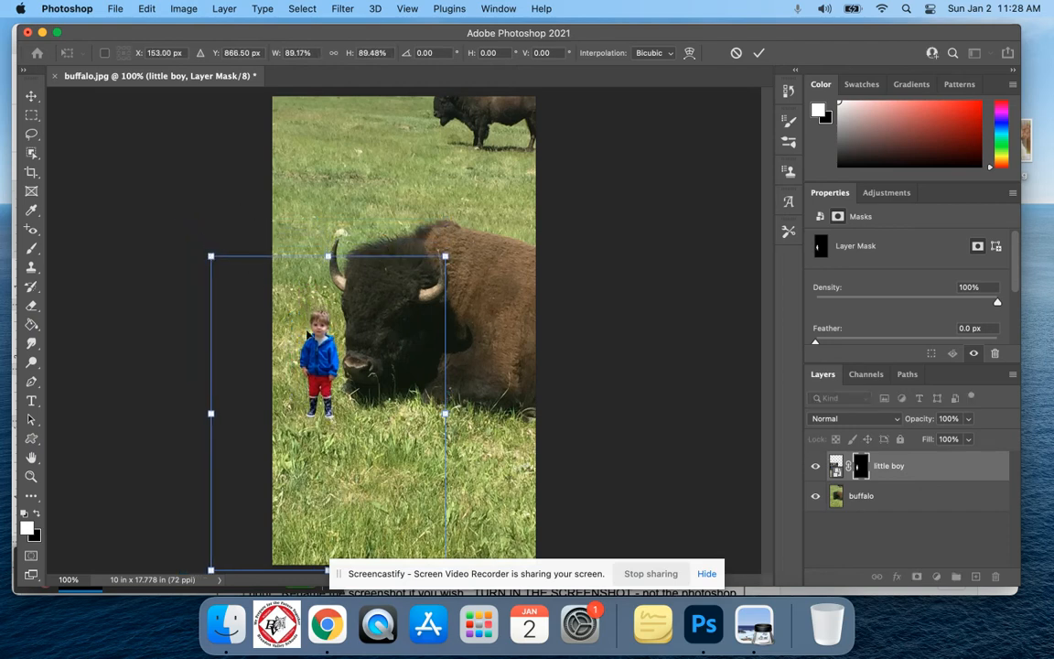
{"action": "left_click_drag", "start_coordinate": [313, 353], "coordinate": [298, 336]}
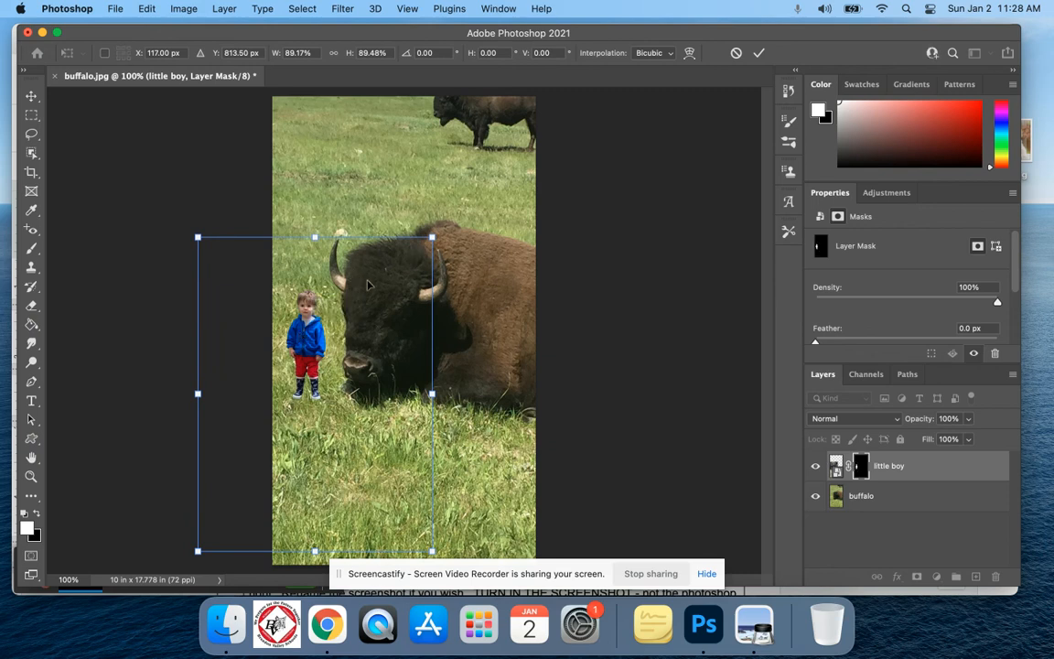
{"action": "left_click", "coordinate": [759, 53]}
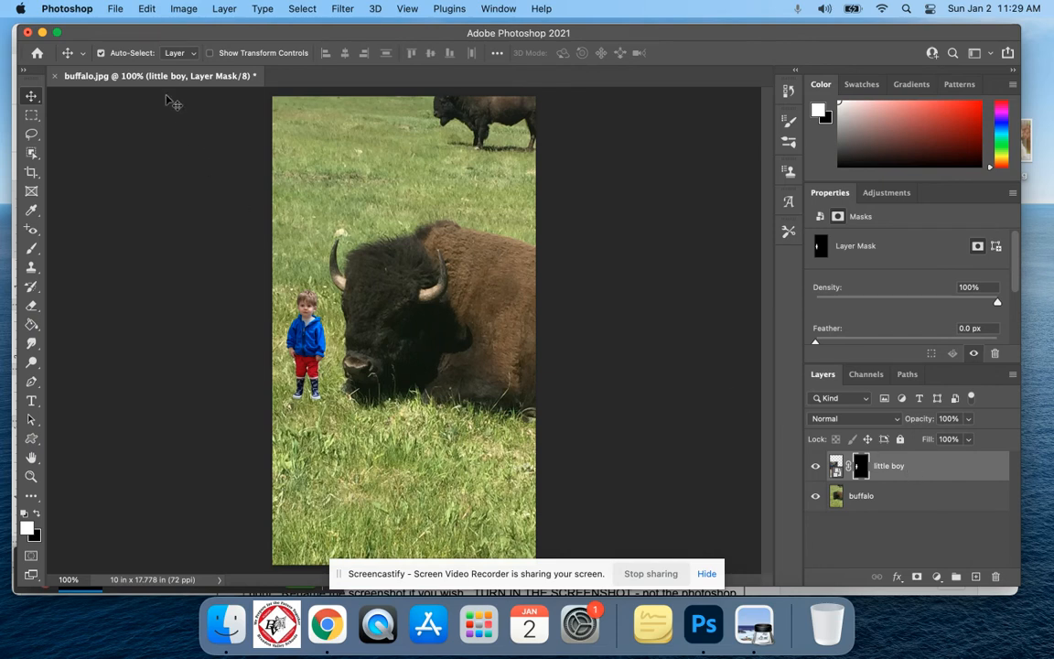
- Open the little boy layer's mask in Select and Mask and check the available view modes
{"action": "left_click", "coordinate": [31, 153]}
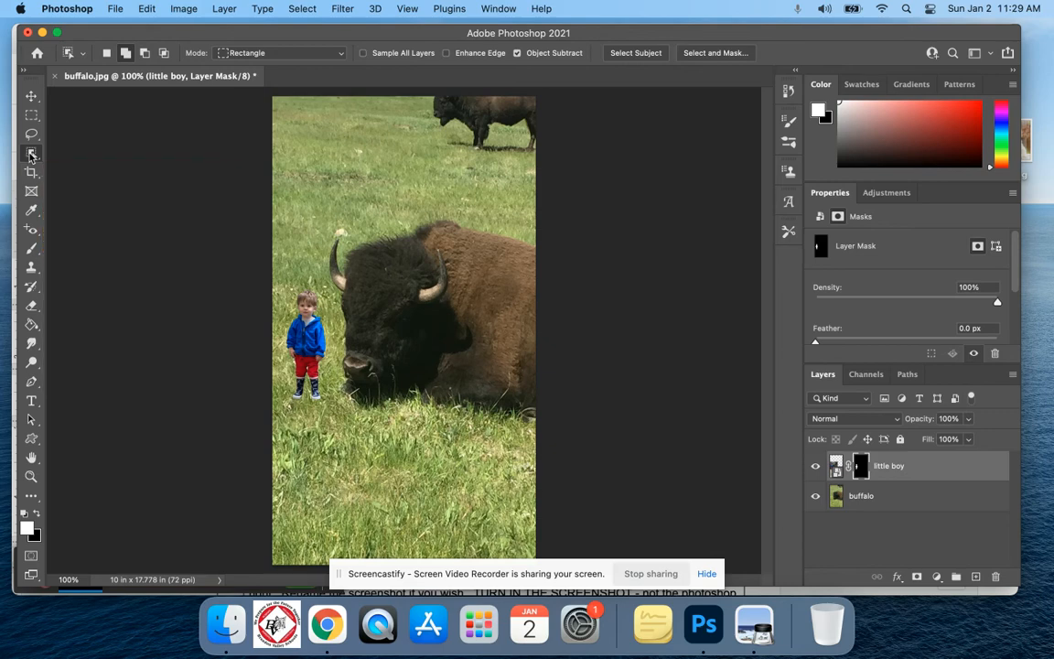
{"action": "left_click", "coordinate": [721, 53]}
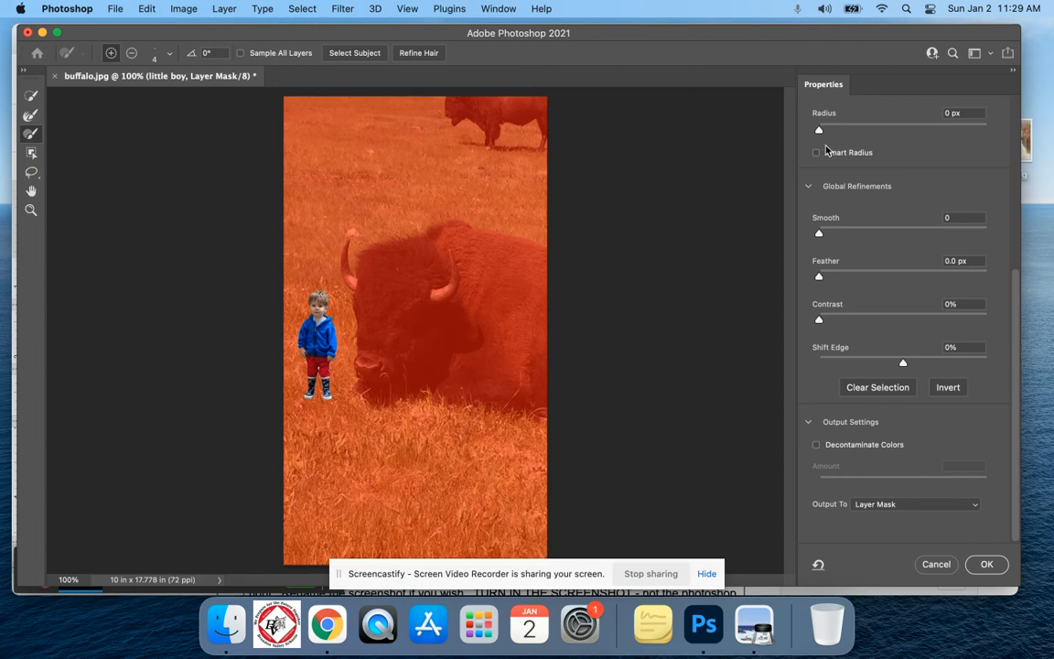
{"action": "scroll", "coordinate": [853, 157], "scroll_direction": "up", "scroll_amount": 5}
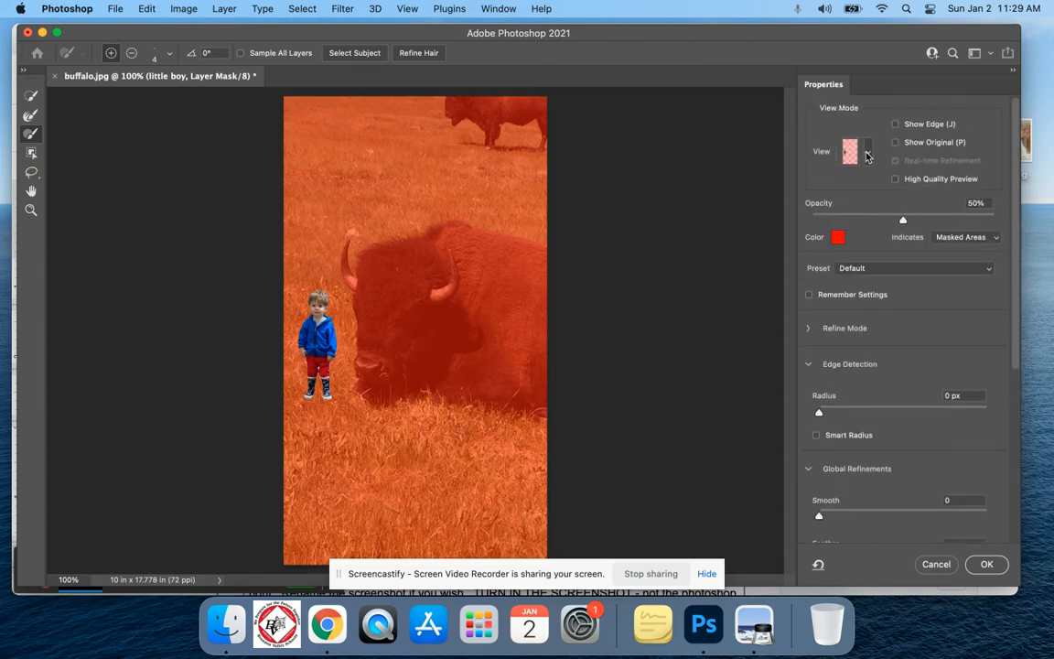
{"action": "left_click", "coordinate": [866, 154]}
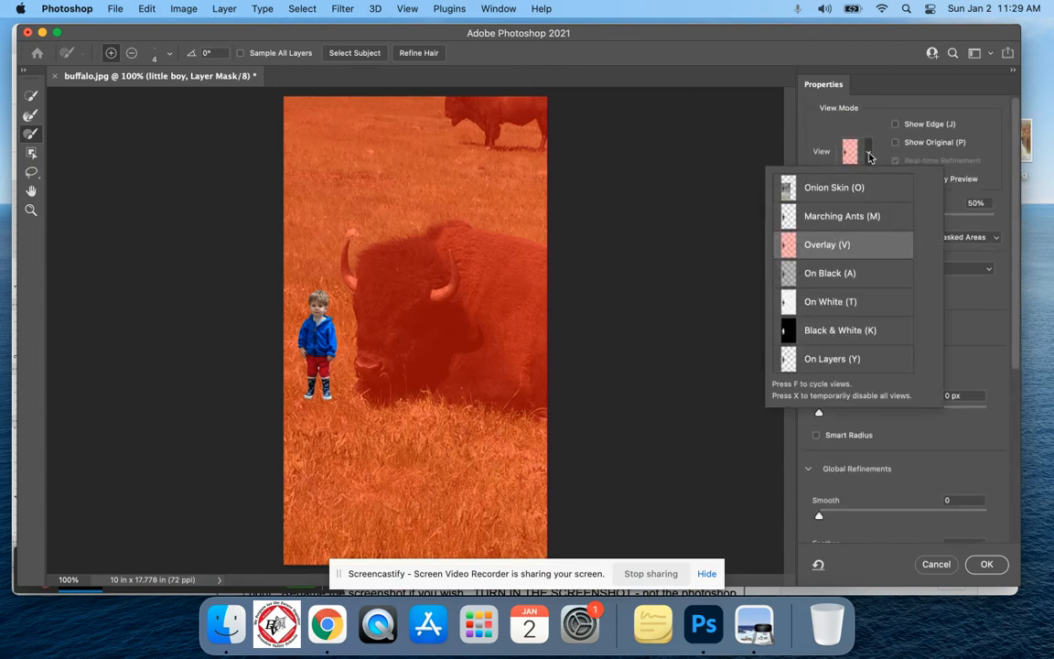
{"action": "left_click", "coordinate": [869, 156]}
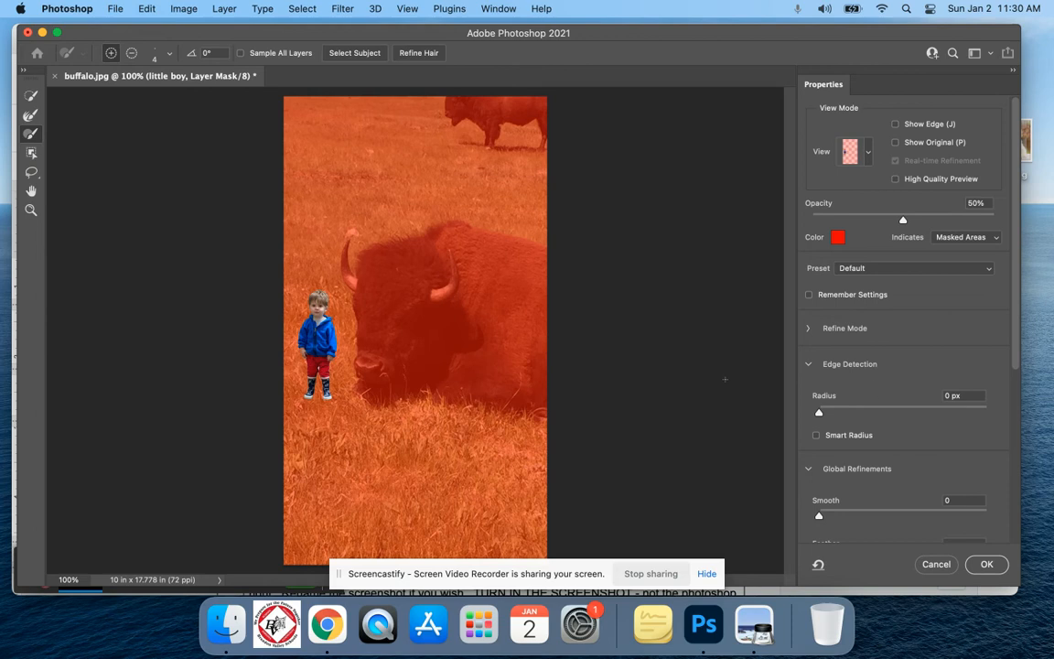
- Set the Select and Mask output to Selection
{"action": "scroll", "coordinate": [875, 395], "scroll_direction": "down", "scroll_amount": 5}
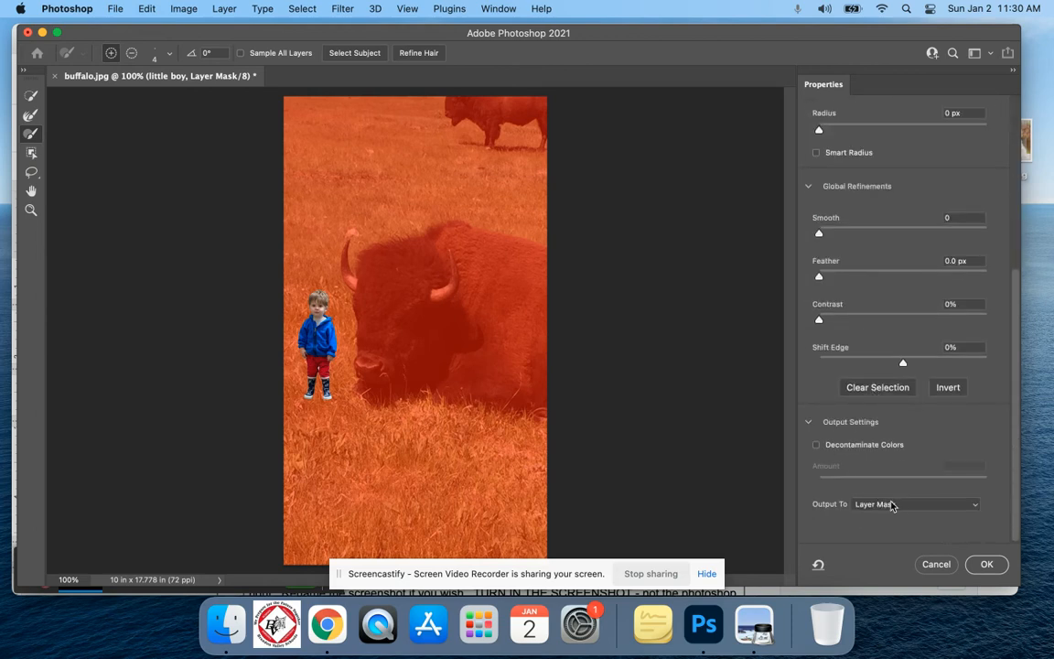
{"action": "left_click", "coordinate": [931, 507]}
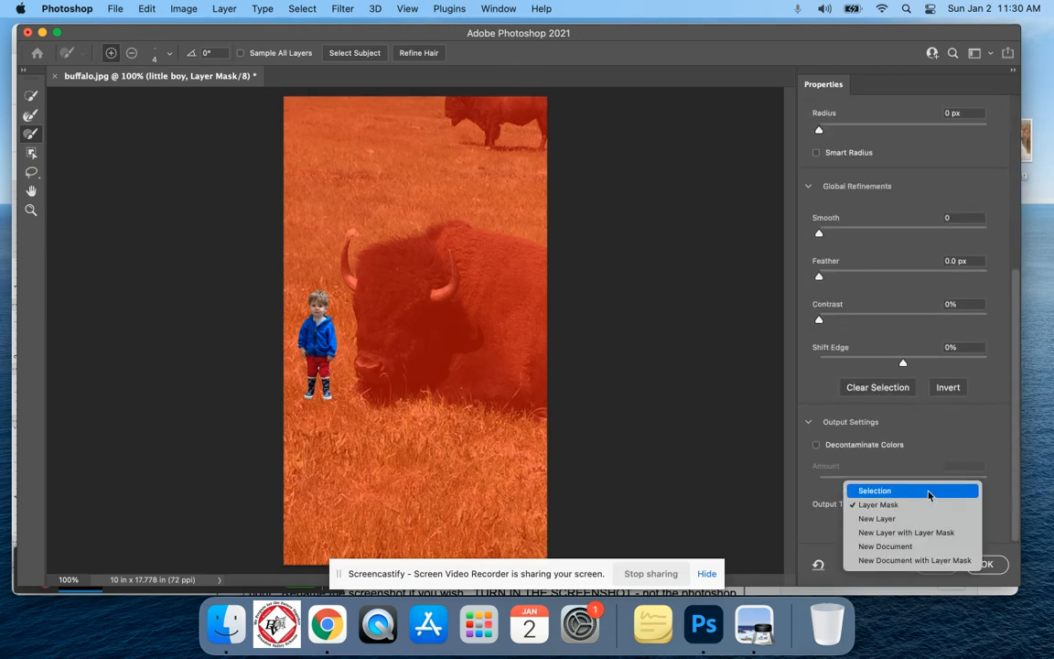
{"action": "left_click", "coordinate": [929, 494]}
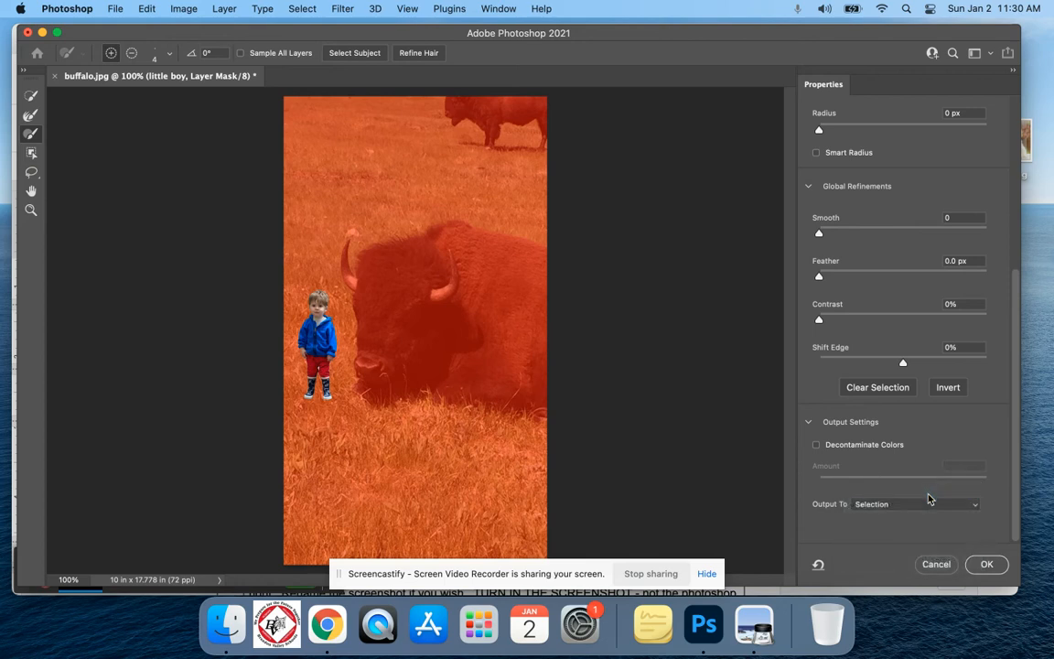
{"action": "left_click", "coordinate": [932, 513]}
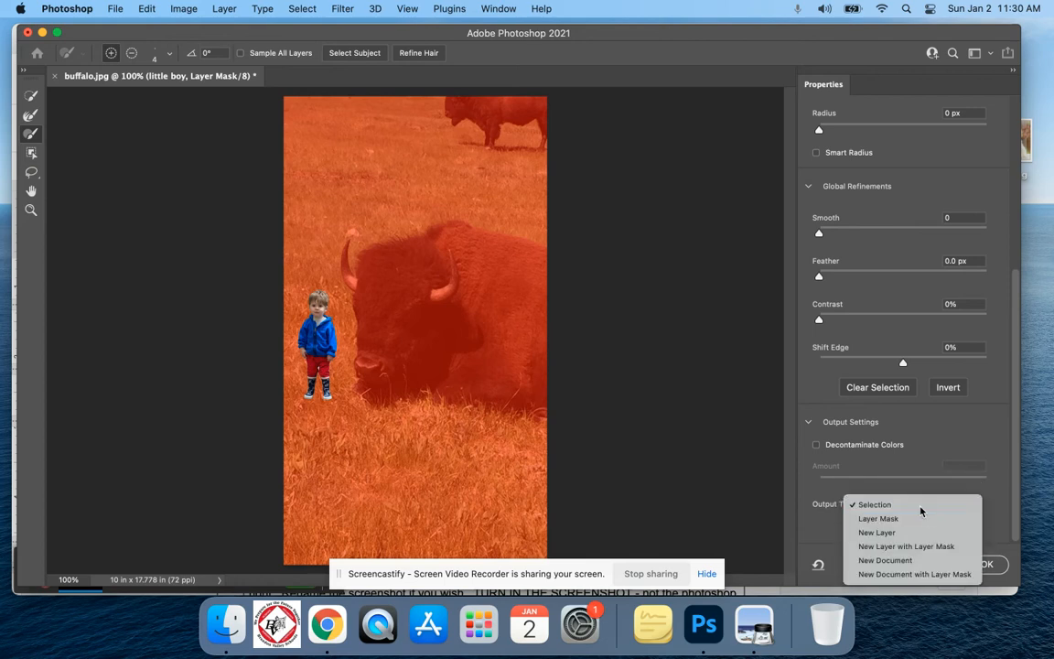
{"action": "left_click", "coordinate": [921, 509]}
- Change the Select and Mask view mode to On Layers to preview the boy over the buffalo picture
{"action": "scroll", "coordinate": [902, 476], "scroll_direction": "up", "scroll_amount": 5}
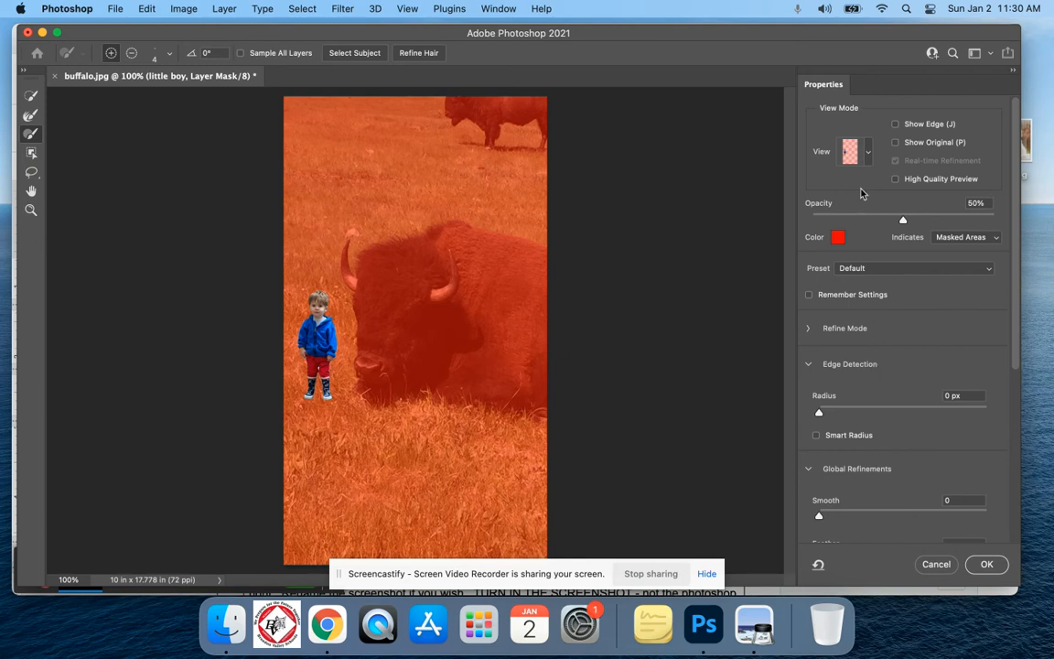
{"action": "left_click", "coordinate": [868, 154]}
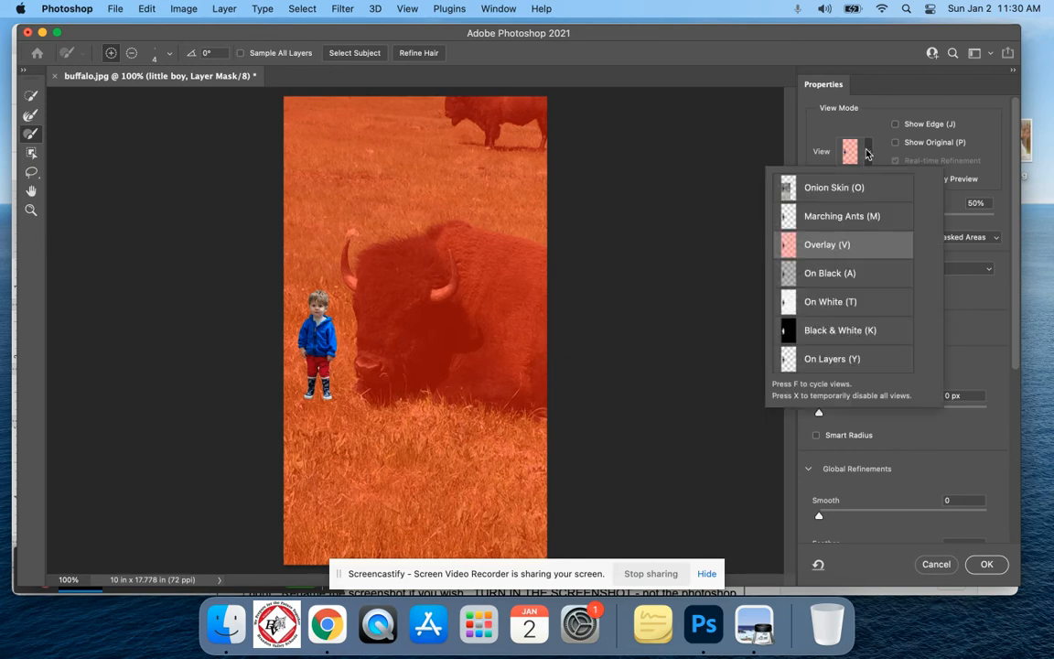
{"action": "left_click", "coordinate": [836, 361]}
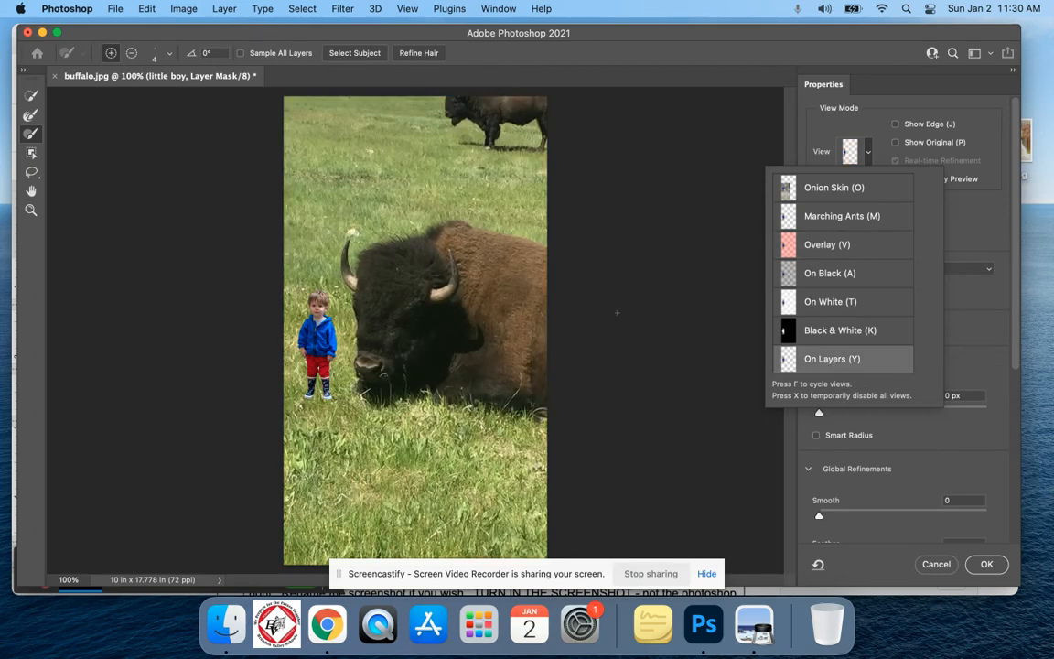
{"action": "scroll", "coordinate": [874, 470], "scroll_direction": "down", "scroll_amount": 3}
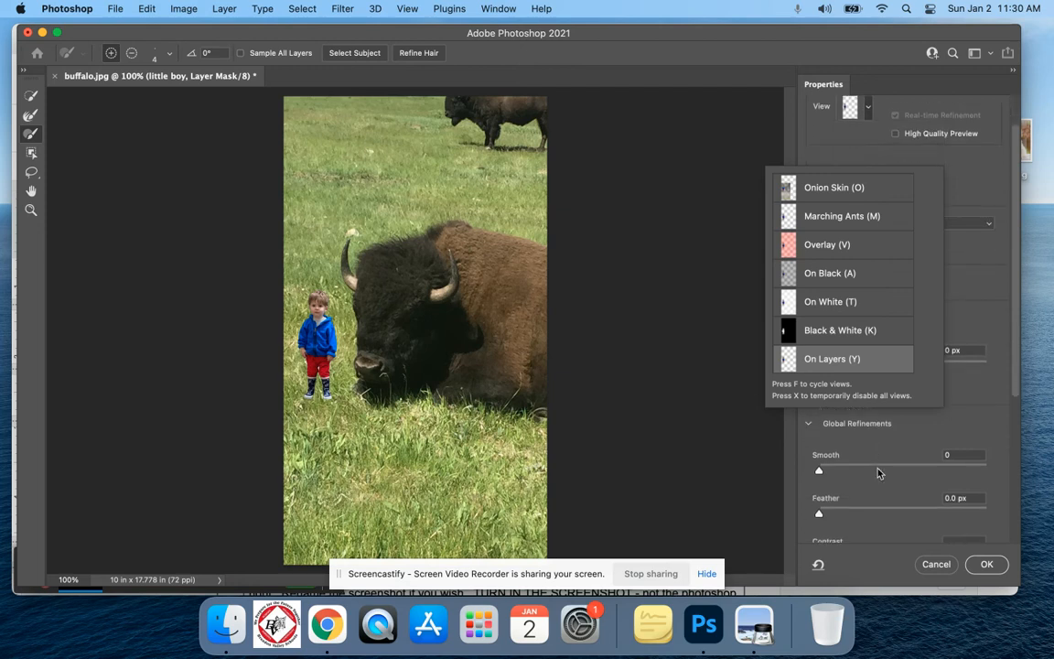
{"action": "left_click", "coordinate": [811, 146]}
- Refine the boy's mask edge with Smooth 14, Feather 4.8 px and Contrast 46%, leaving Shift Edge at 0%
{"action": "scroll", "coordinate": [866, 354], "scroll_direction": "down", "scroll_amount": 3}
{"action": "scroll", "coordinate": [866, 353], "scroll_direction": "down", "scroll_amount": 2}
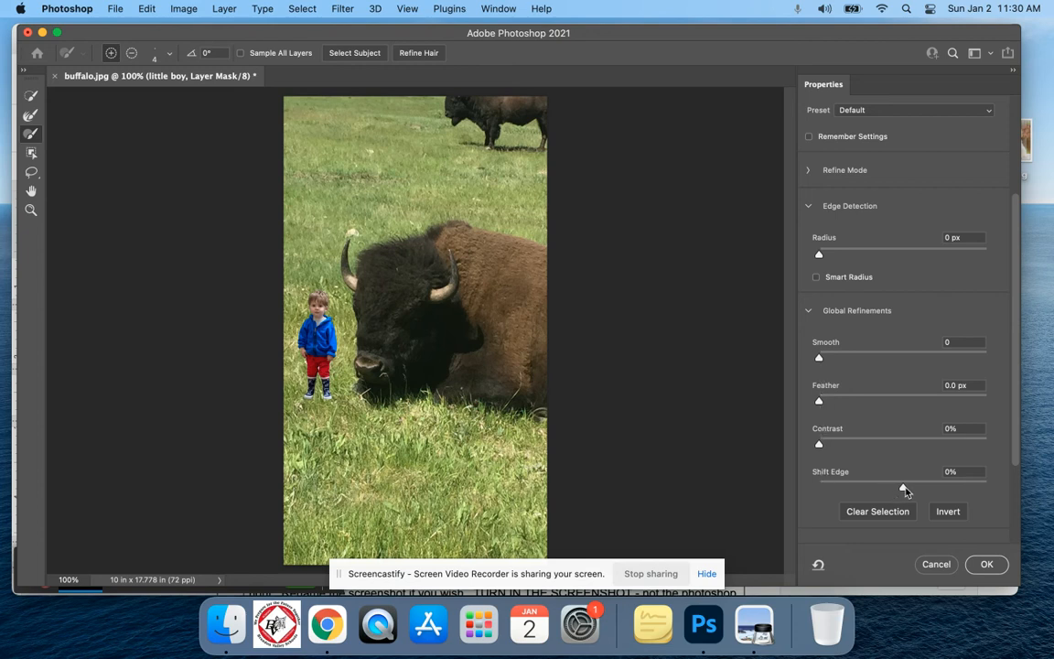
{"action": "mouse_move", "coordinate": [904, 488]}
{"action": "left_mouse_down"}
{"action": "mouse_move", "coordinate": [951, 490]}
{"action": "mouse_move", "coordinate": [810, 487]}
{"action": "mouse_move", "coordinate": [903, 482]}
{"action": "left_mouse_up"}
{"action": "left_click_drag", "start_coordinate": [848, 357], "coordinate": [872, 357]}
{"action": "left_click", "coordinate": [844, 359]}
{"action": "left_click_drag", "start_coordinate": [819, 401], "coordinate": [862, 403]}
{"action": "left_click_drag", "start_coordinate": [831, 447], "coordinate": [897, 440]}
{"action": "scroll", "coordinate": [912, 479], "scroll_direction": "down", "scroll_amount": 5}
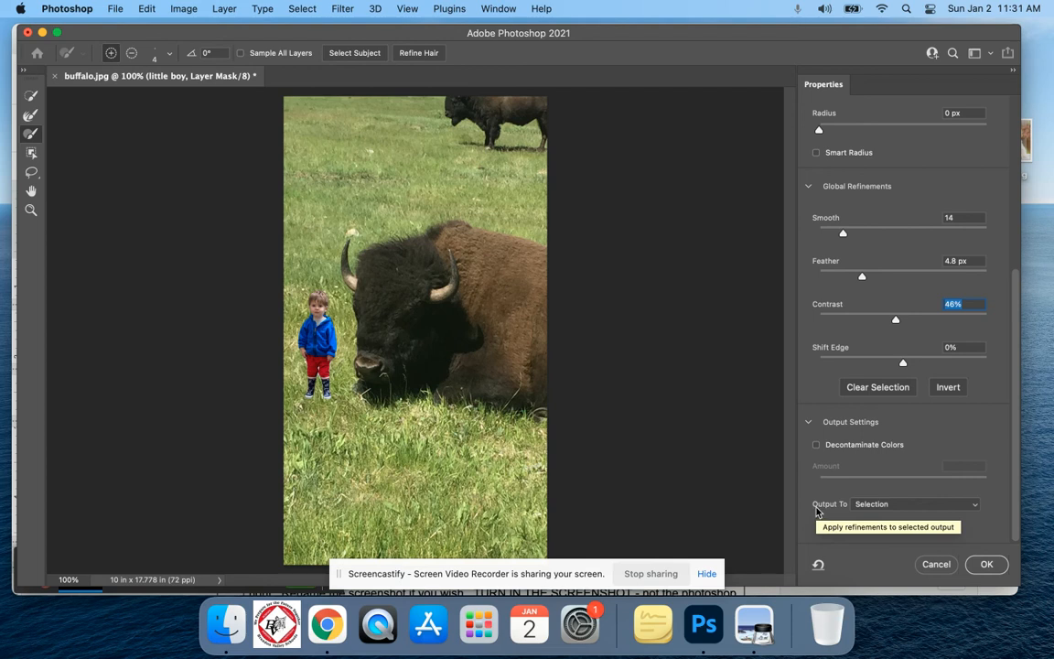
- Set the refinement output to Layer Mask and review the Select and Mask settings
{"action": "left_click", "coordinate": [969, 510]}
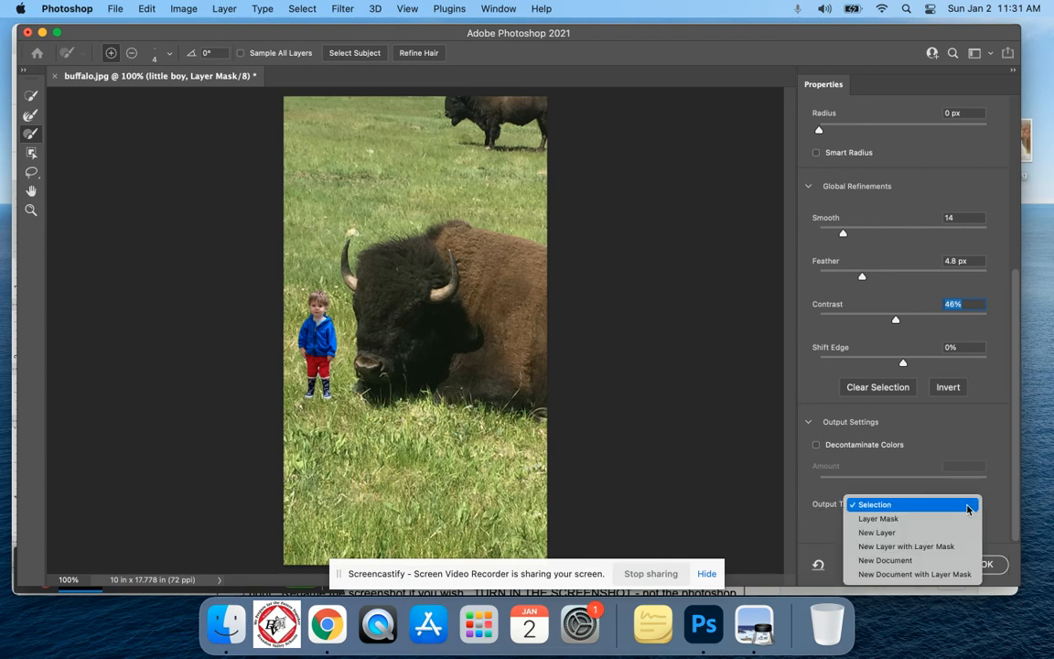
{"action": "left_click", "coordinate": [923, 525]}
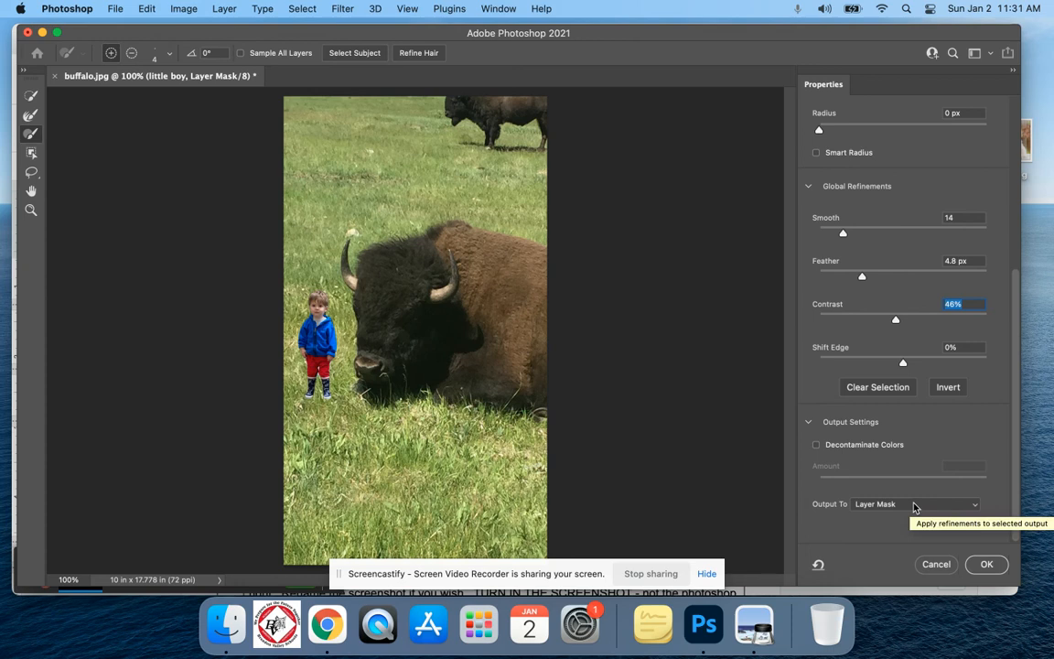
{"action": "scroll", "coordinate": [896, 417], "scroll_direction": "up", "scroll_amount": 5}
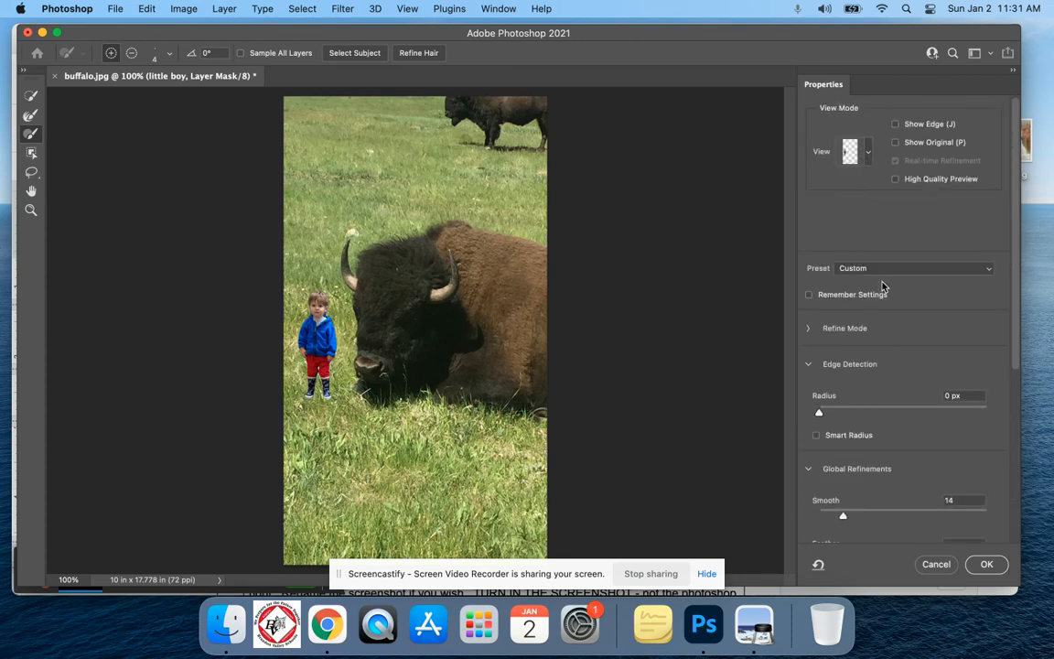
{"action": "scroll", "coordinate": [884, 291], "scroll_direction": "down", "scroll_amount": 2}
{"action": "scroll", "coordinate": [884, 292], "scroll_direction": "down", "scroll_amount": 3}
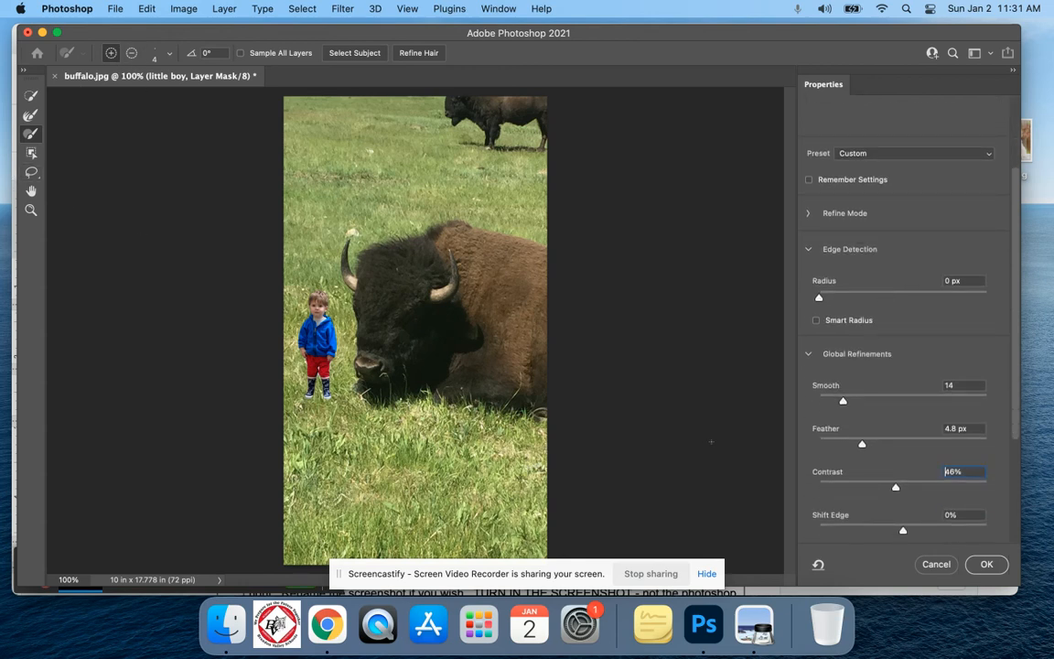
{"action": "scroll", "coordinate": [811, 501], "scroll_direction": "down", "scroll_amount": 6}
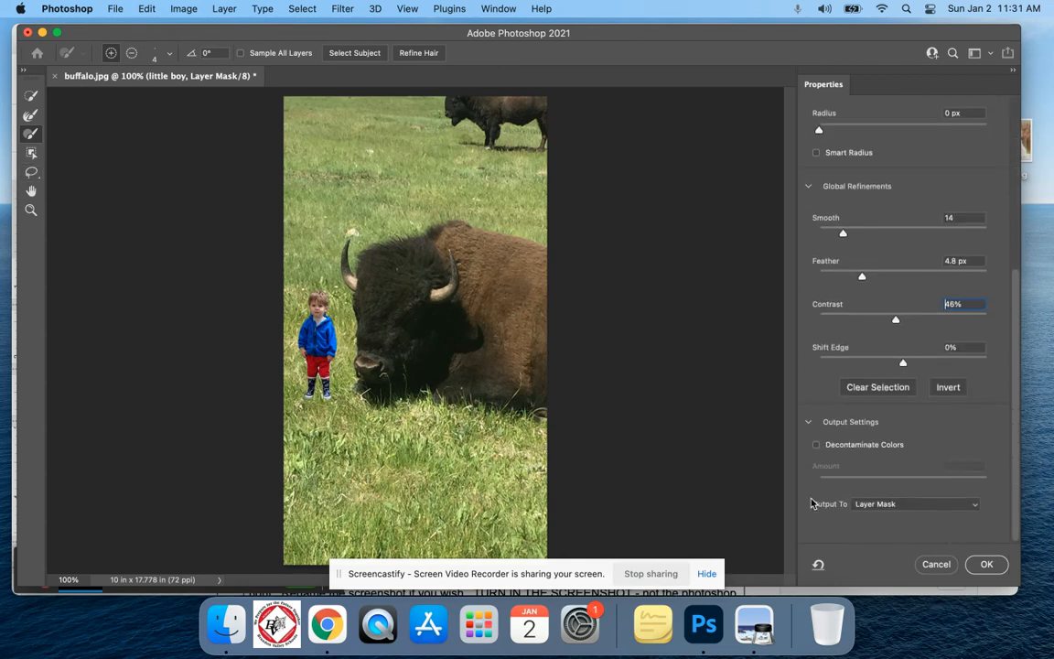
- Keep the output as Layer Mask and the view mode as On Layers, and apply the Select and Mask refinements to the boy's layer
{"action": "left_click", "coordinate": [968, 505]}
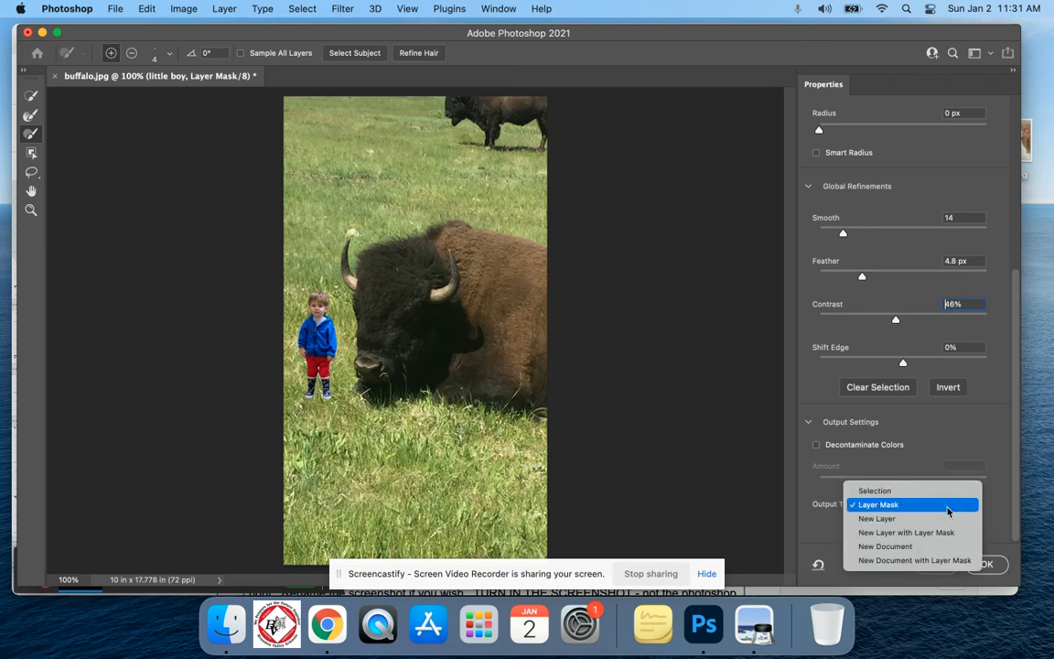
{"action": "left_click", "coordinate": [948, 505]}
{"action": "scroll", "coordinate": [936, 428], "scroll_direction": "up", "scroll_amount": 6}
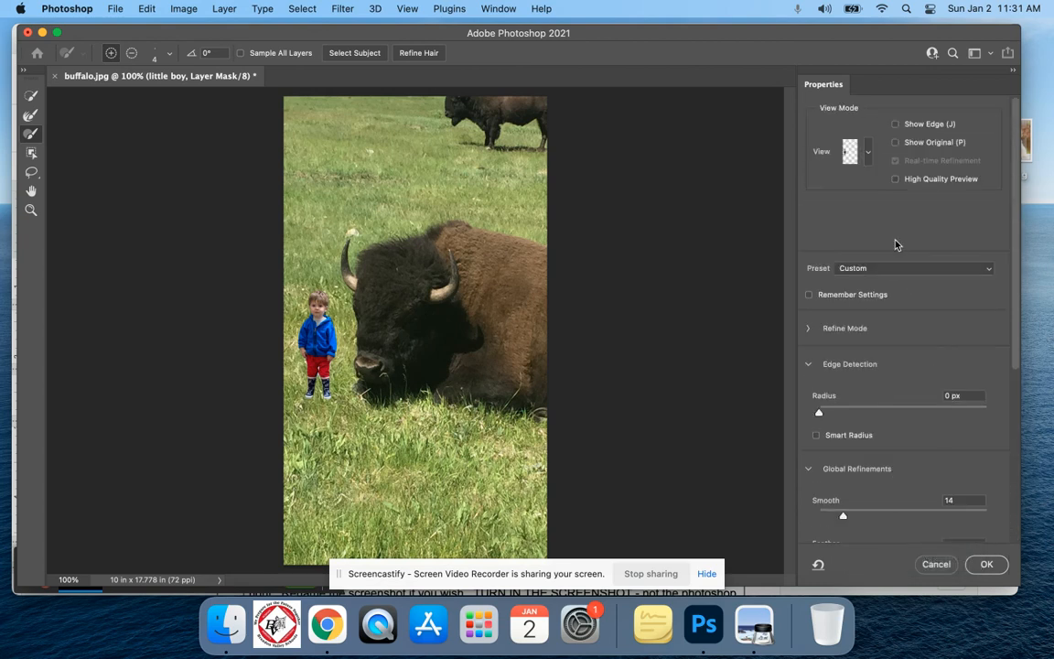
{"action": "left_click", "coordinate": [860, 151]}
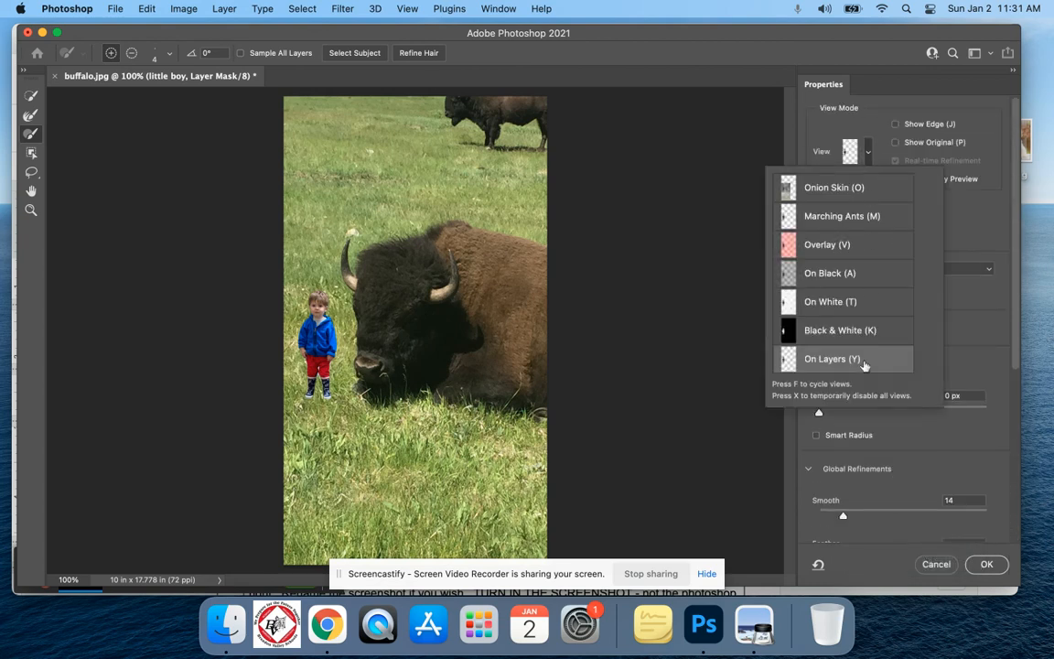
{"action": "left_click", "coordinate": [864, 360]}
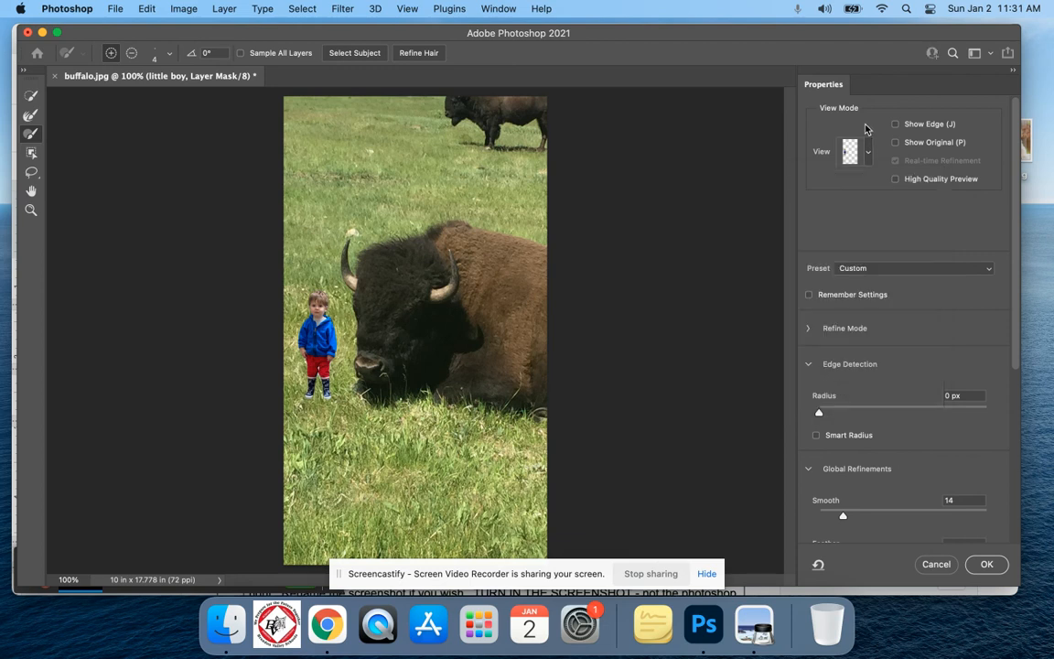
{"action": "scroll", "coordinate": [925, 333], "scroll_direction": "down", "scroll_amount": 6}
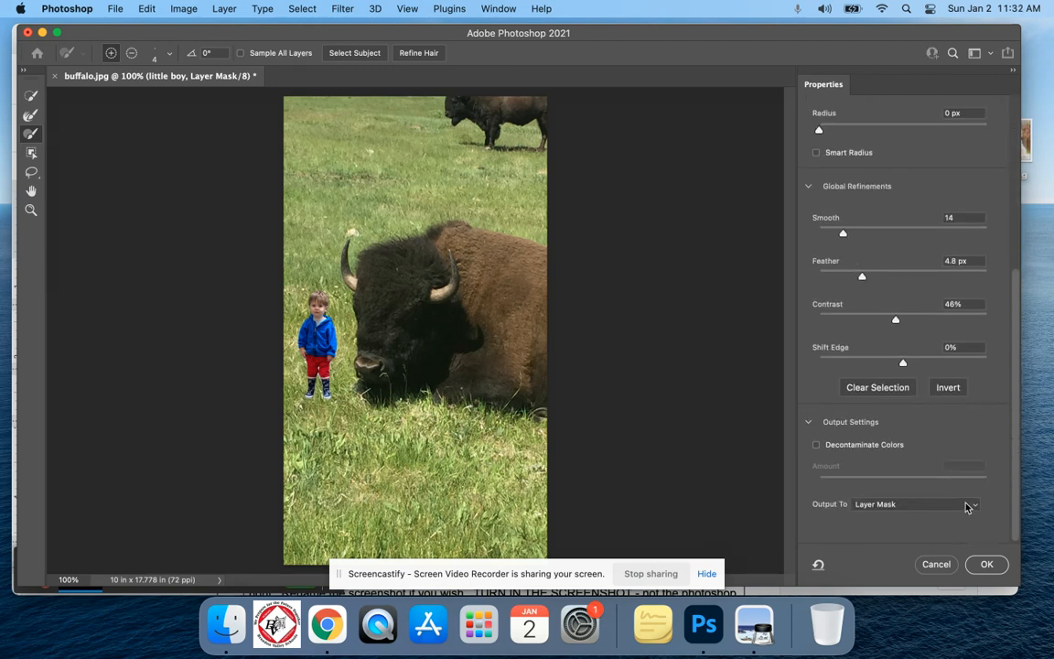
{"action": "left_click", "coordinate": [986, 565]}
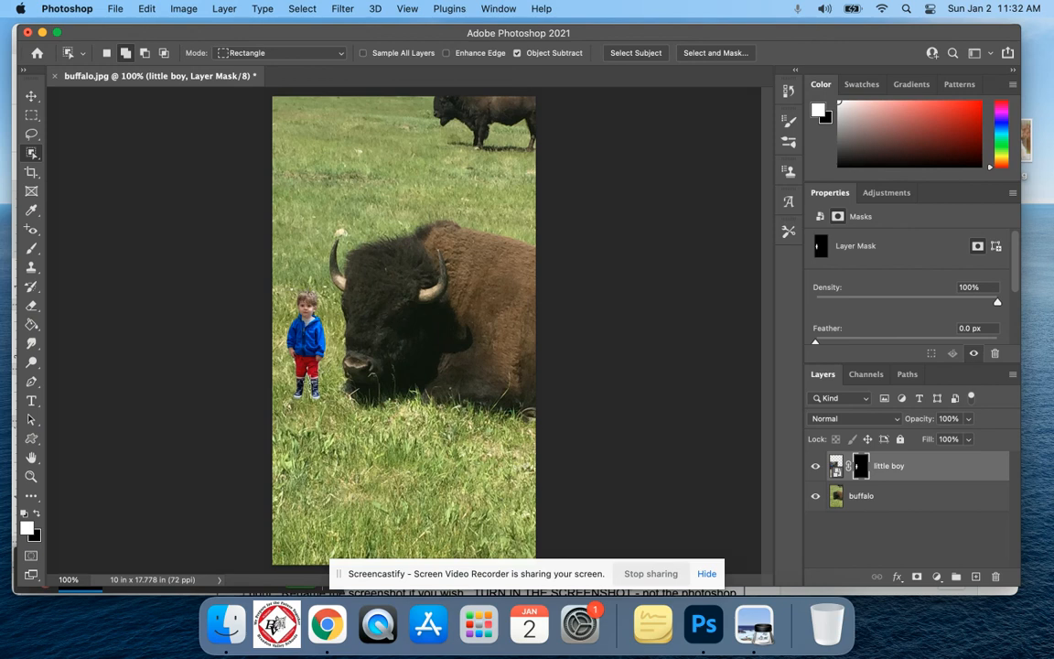
- Review the Save As settings for storing the composite in Photoshop format in the Assignments folder, and leave without saving
{"action": "left_click", "coordinate": [115, 10]}
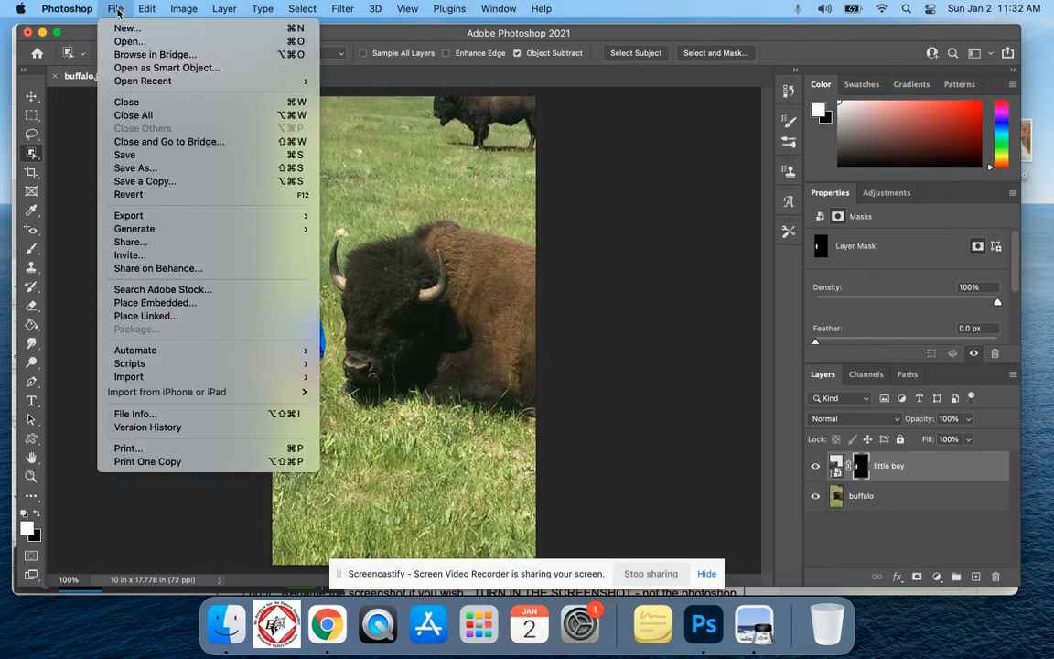
{"action": "left_click", "coordinate": [170, 169]}
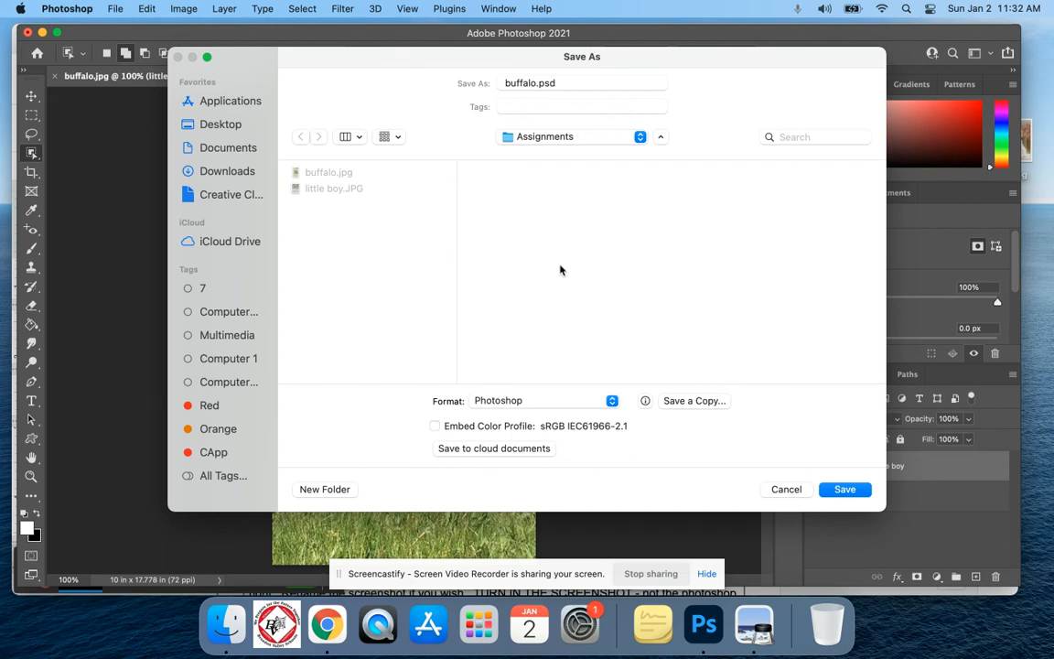
{"action": "left_click", "coordinate": [786, 490]}
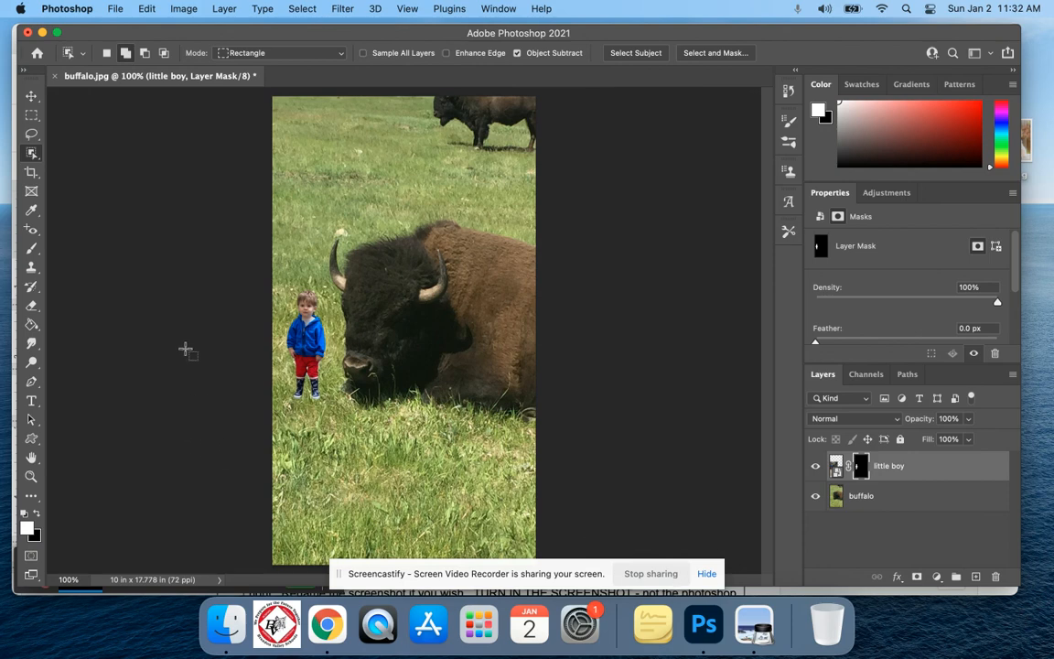
- Review the Export As settings for a JPG version of the composite, and leave without exporting
{"action": "left_click", "coordinate": [116, 10]}
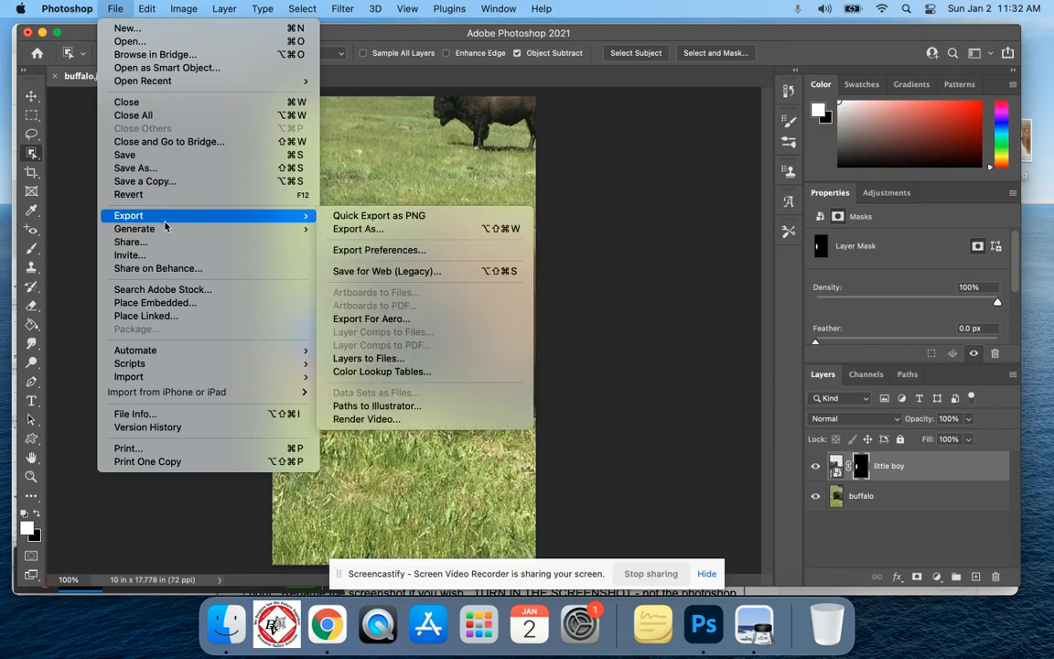
{"action": "mouse_move", "coordinate": [195, 217]}
{"action": "left_click", "coordinate": [393, 230]}
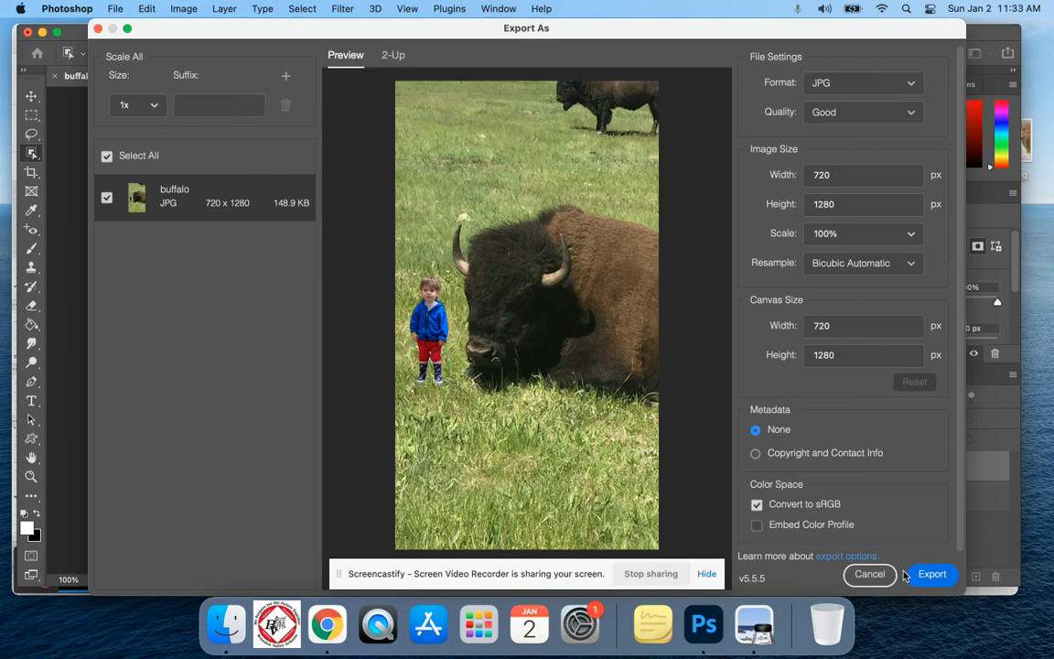
{"action": "left_click", "coordinate": [868, 574]}
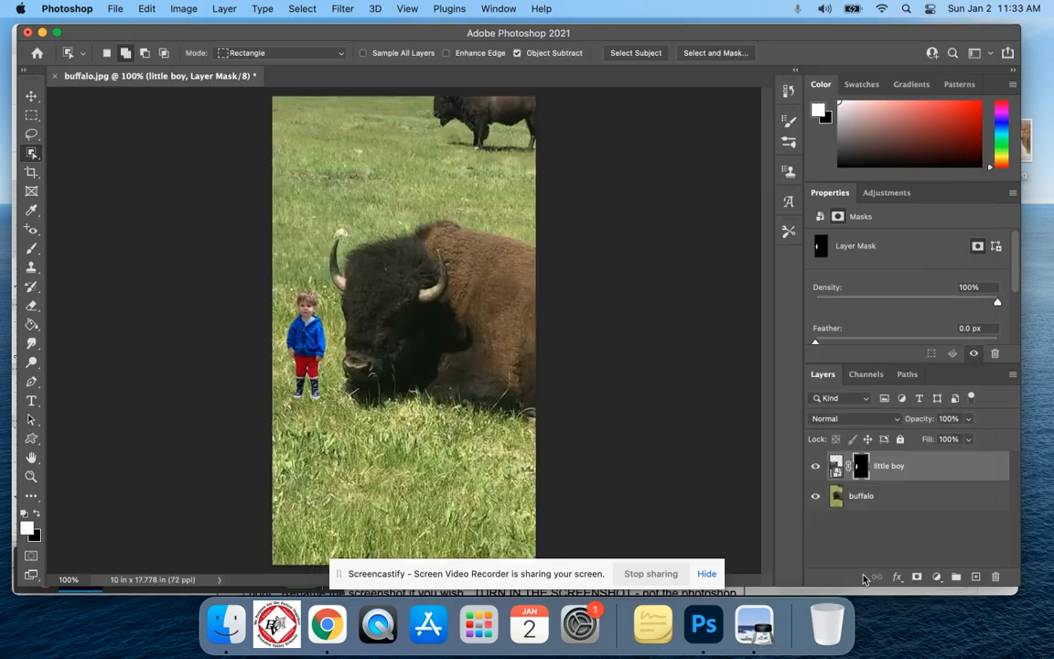